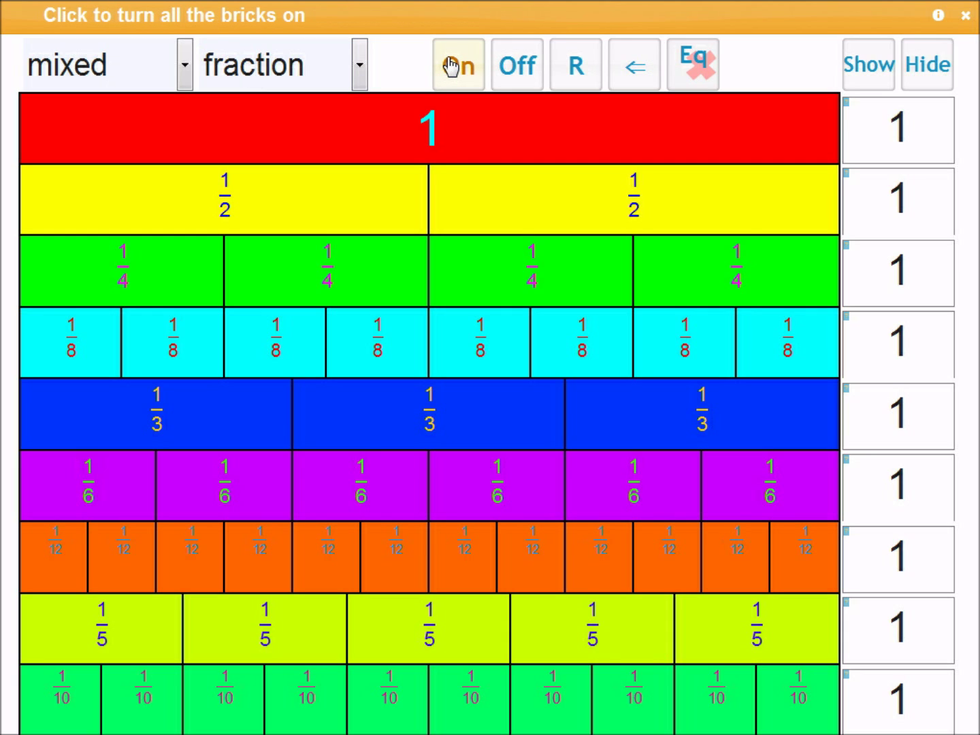
Step: Switch off all bricks of the mixed wall so every row total reads 0
left_click(518, 77)
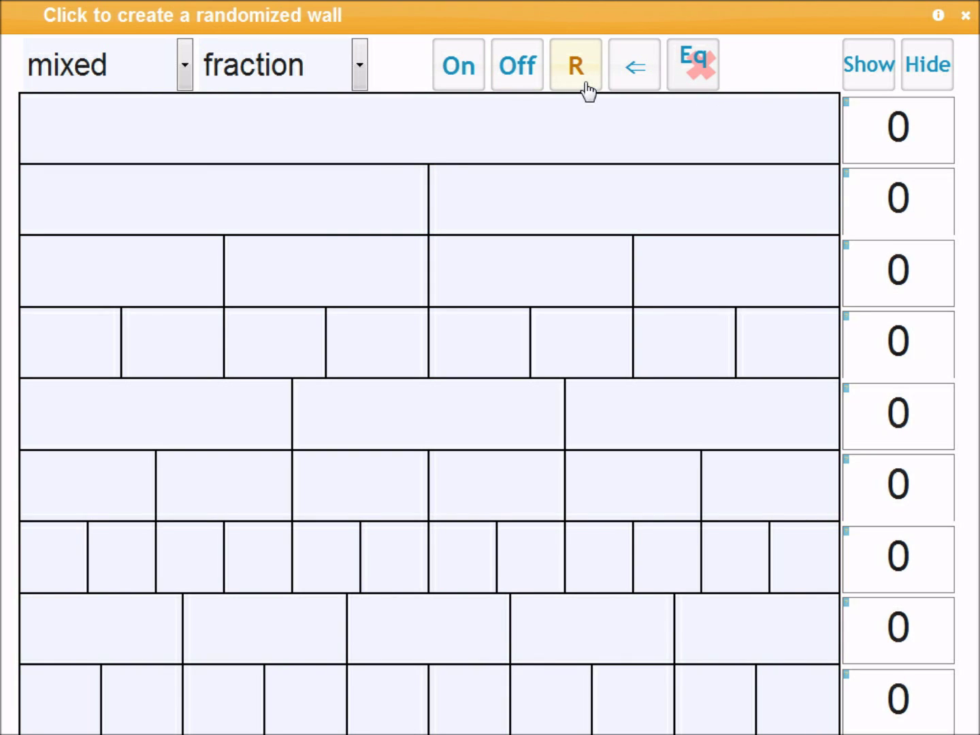
left_click(942, 23)
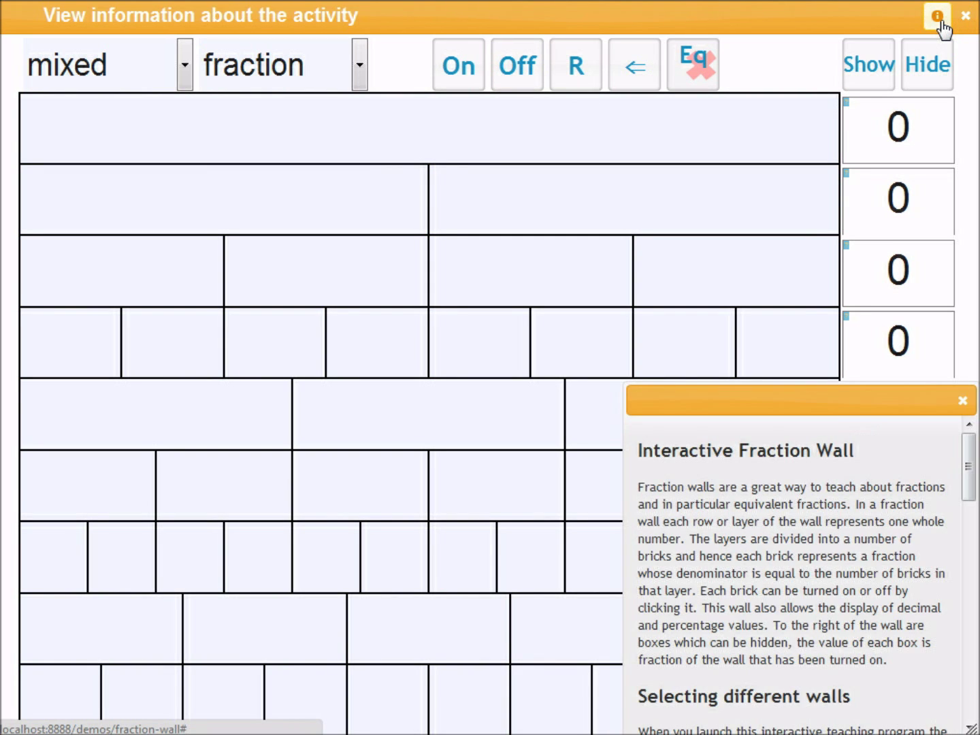
left_click_drag(785, 409, 354, 289)
left_click_drag(541, 361, 536, 428)
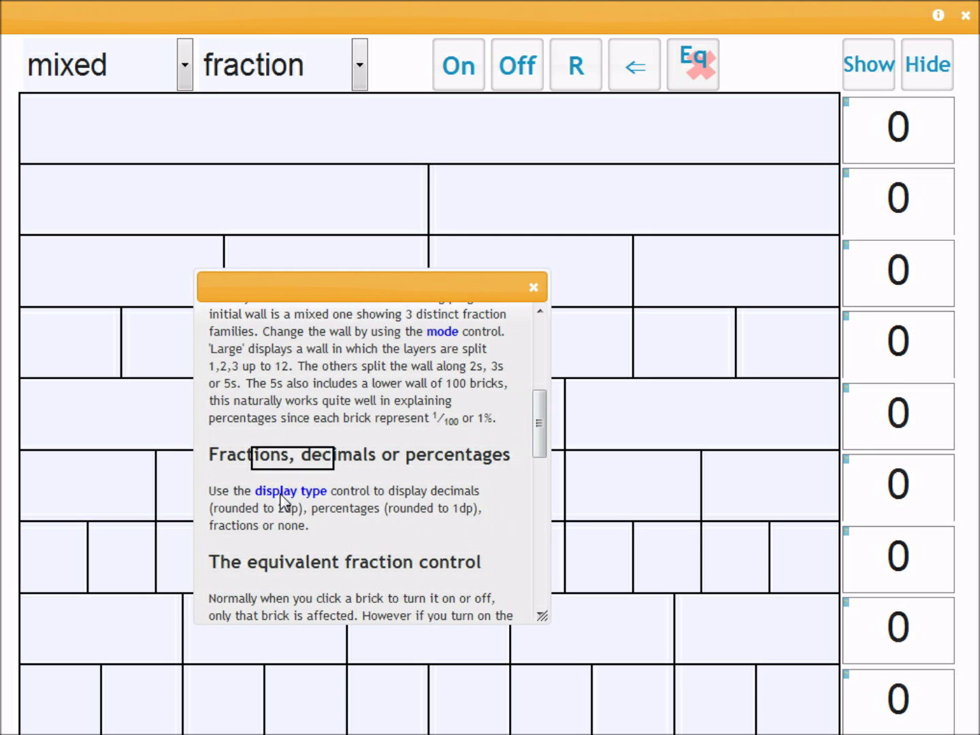
left_click_drag(537, 433, 538, 472)
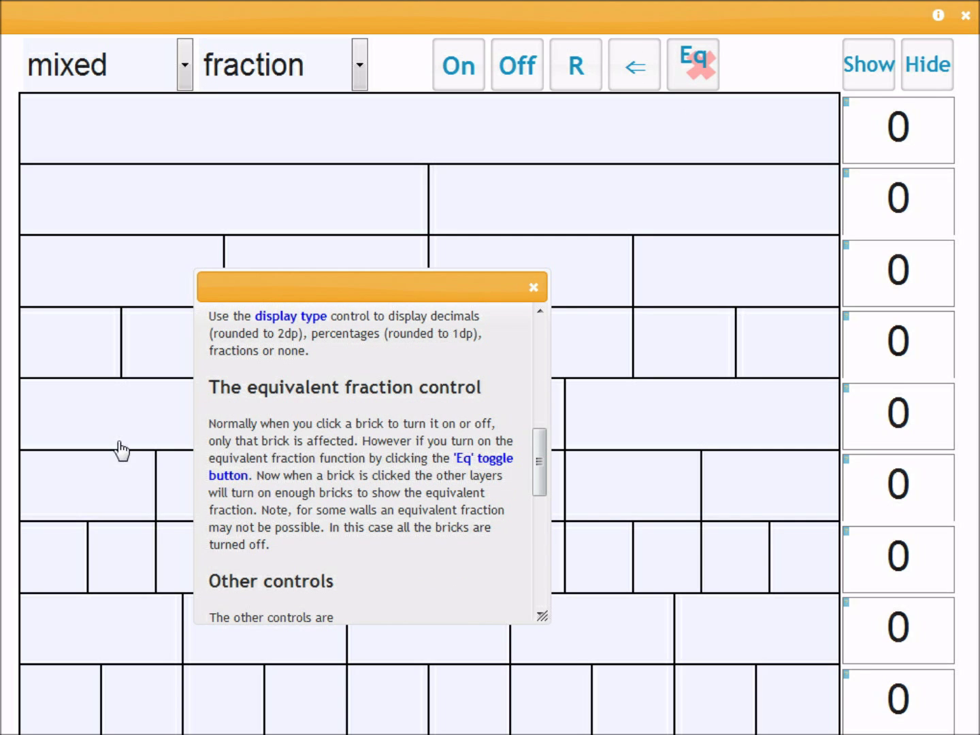
left_click_drag(539, 469, 540, 509)
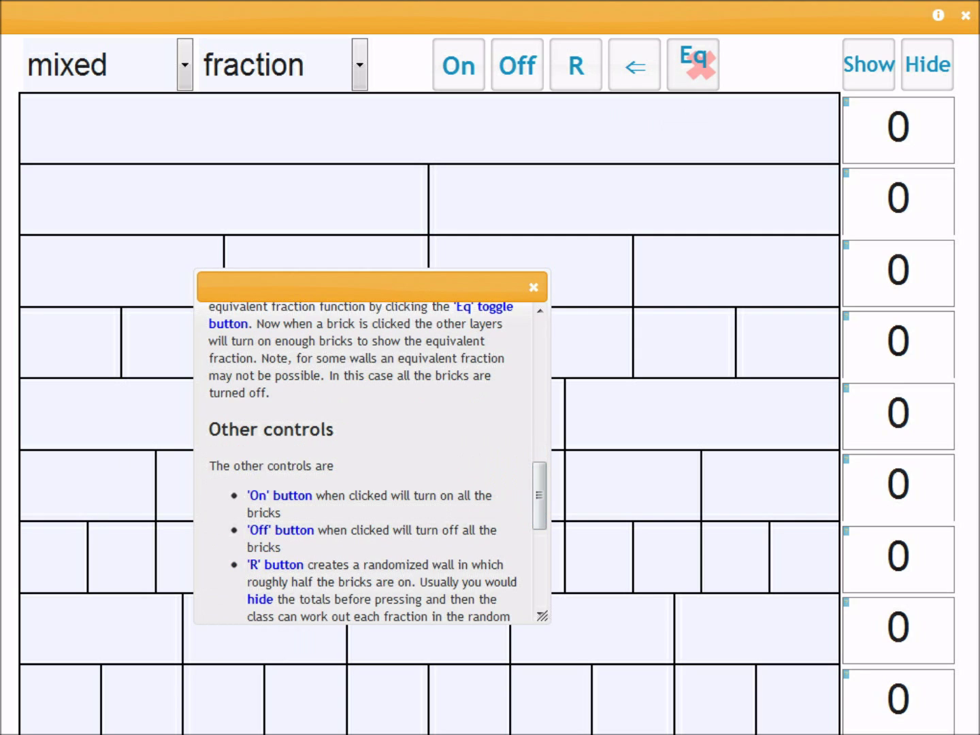
key("Escape")
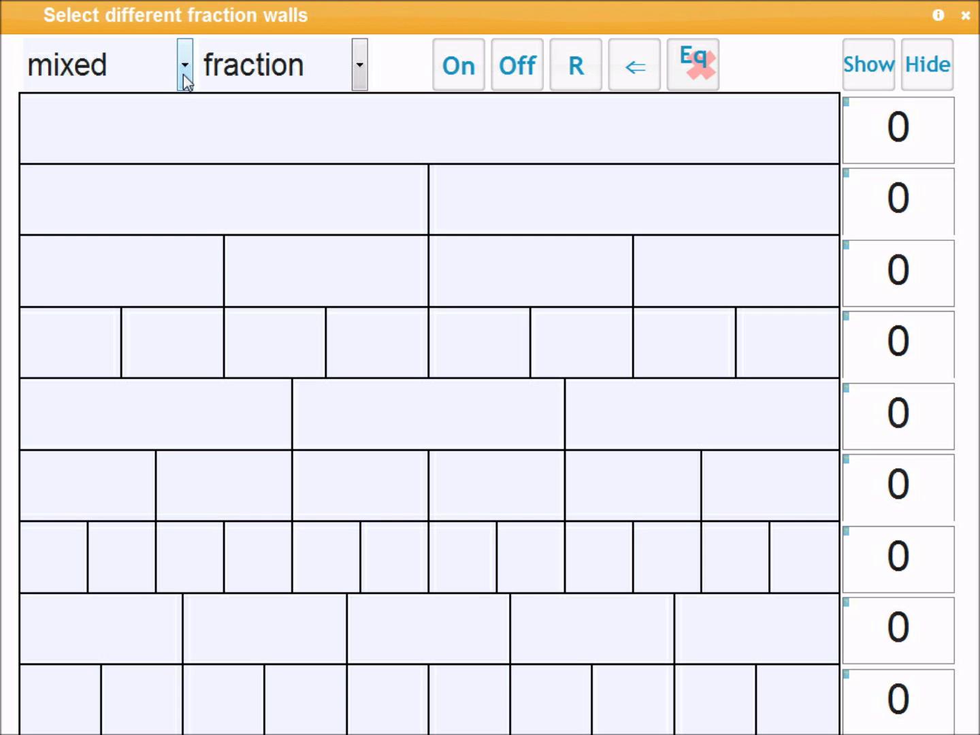
Step: Light bricks for totals of 1, 1/2, 1/4 and 1/8, and all three thirds for 1
left_click(376, 139)
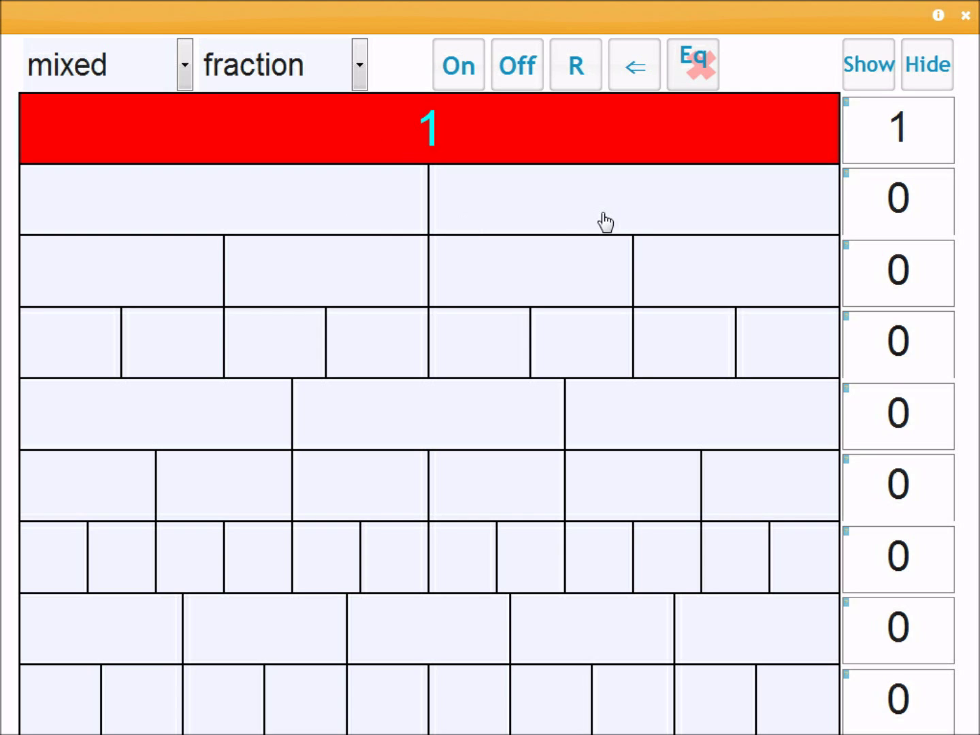
left_click(234, 211)
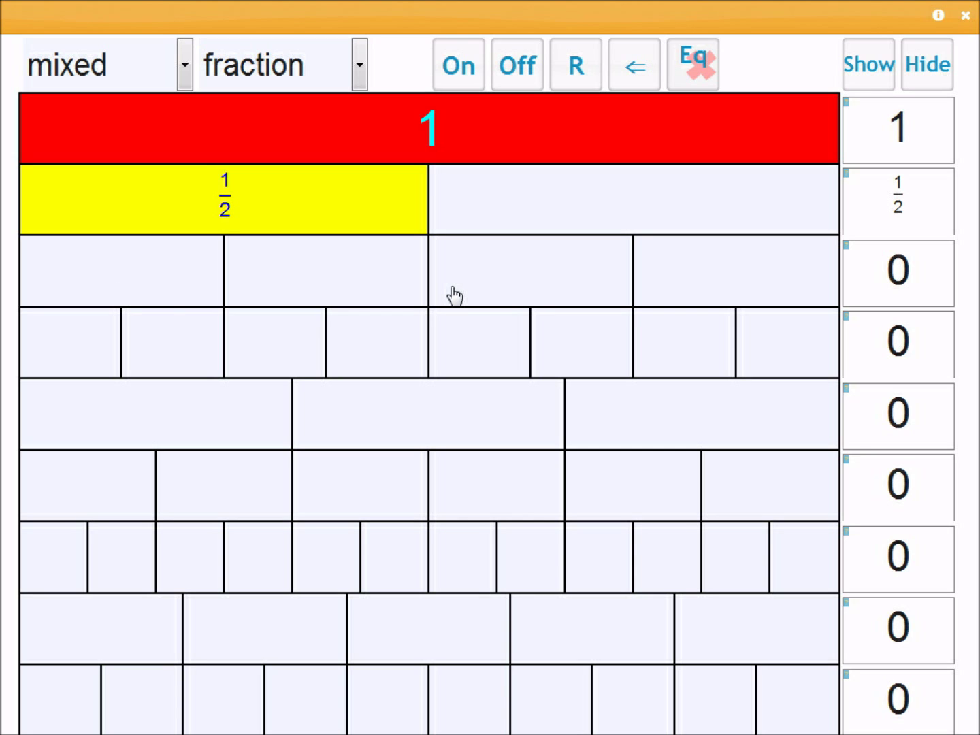
left_click(134, 294)
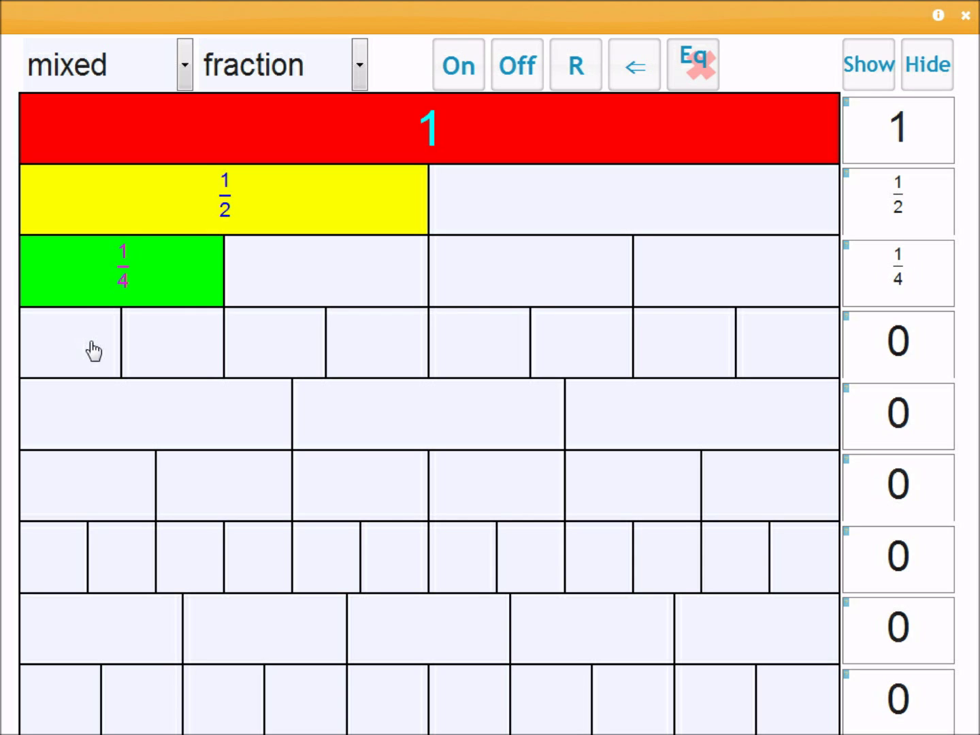
left_click(78, 359)
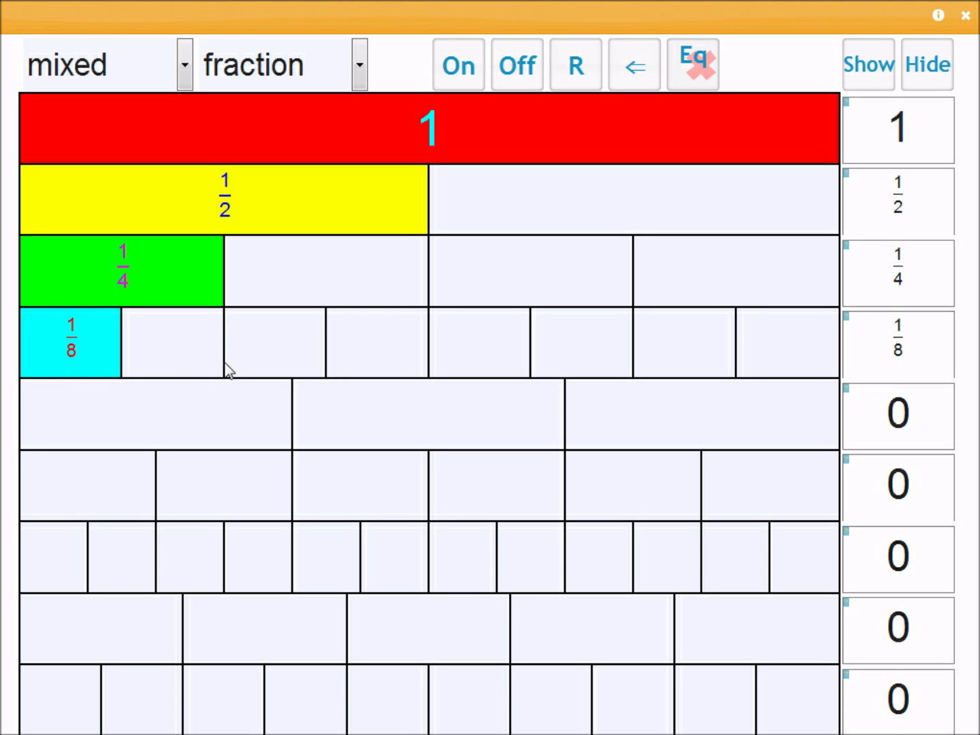
left_click(193, 427)
left_click(378, 438)
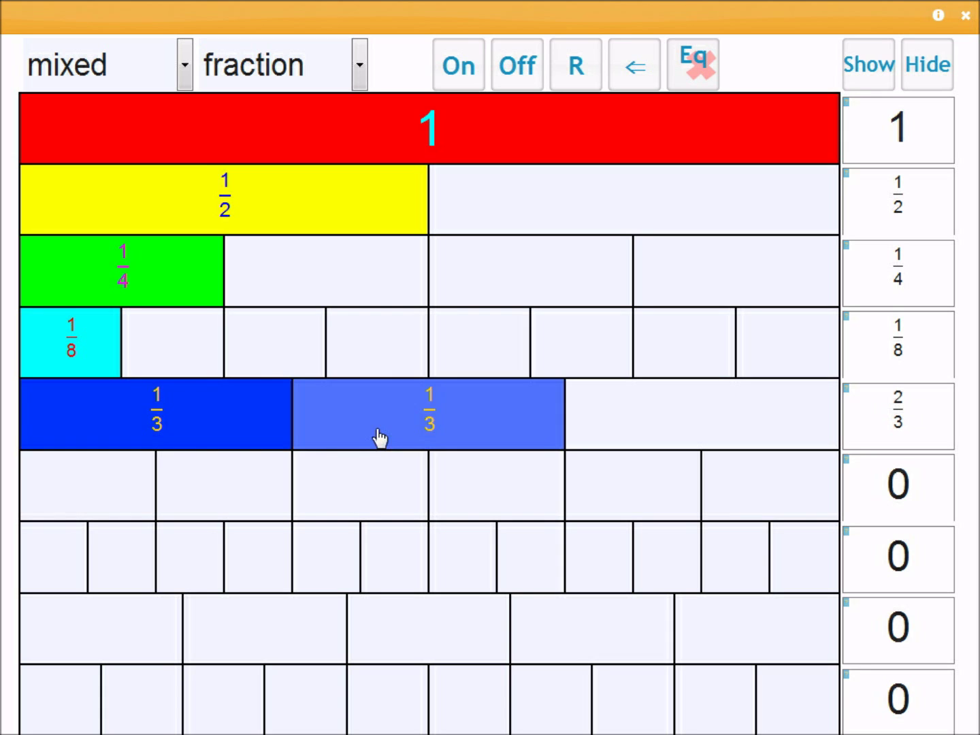
left_click(664, 418)
Step: Light bricks in the lower rows for totals of 2/6, 1/12, 3/5 and 1/10
left_click(96, 497)
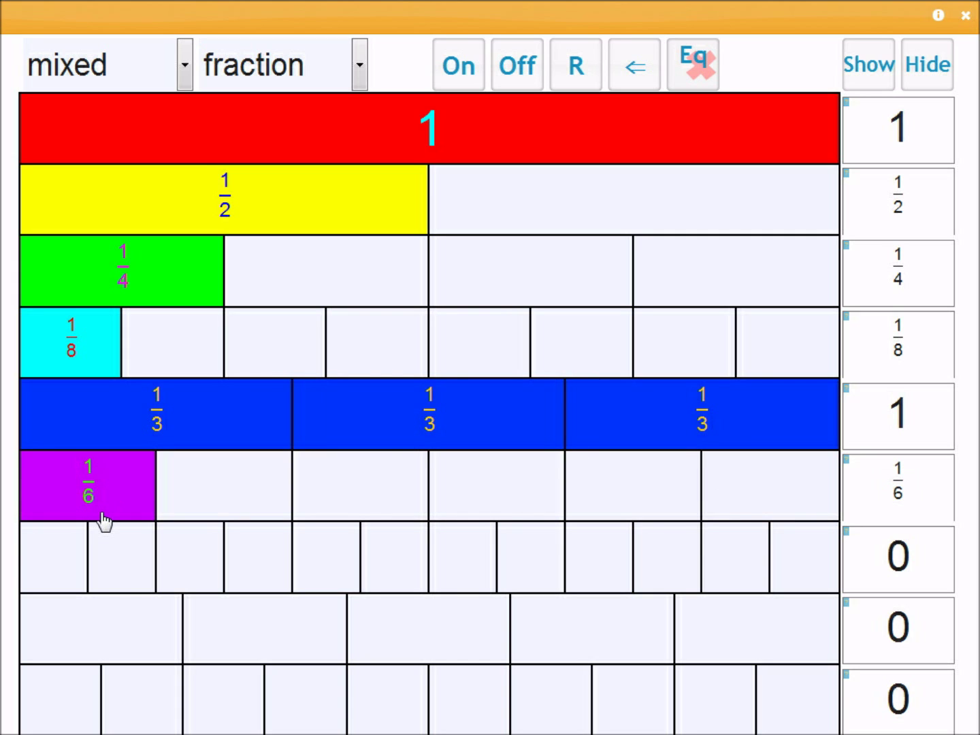
left_click(252, 505)
left_click(56, 550)
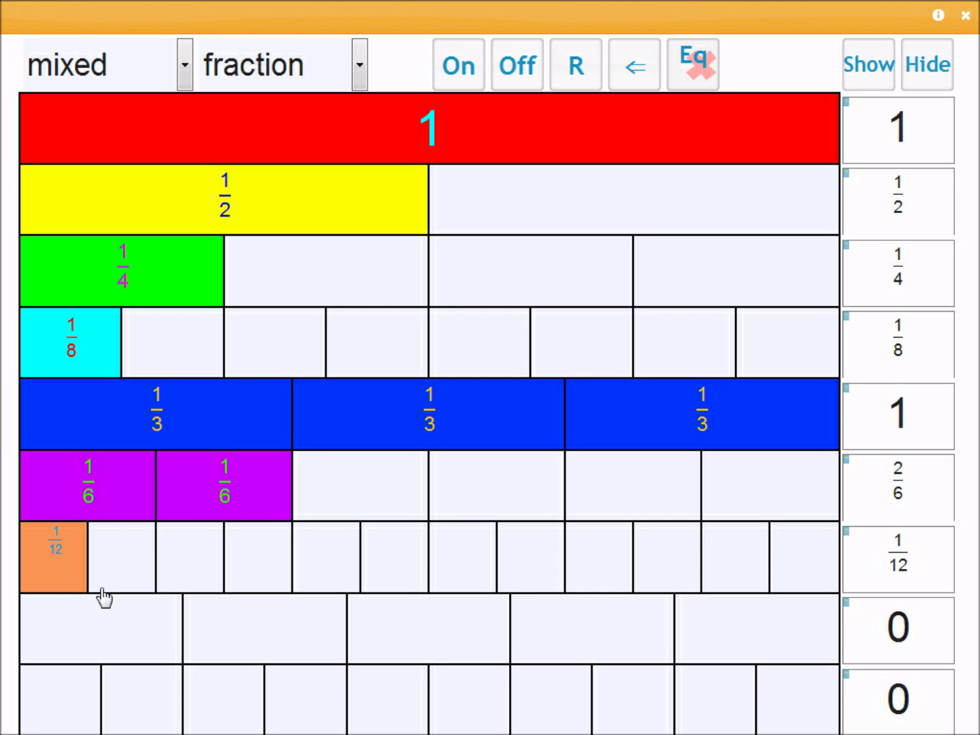
left_click(111, 657)
left_click(285, 639)
left_click(444, 661)
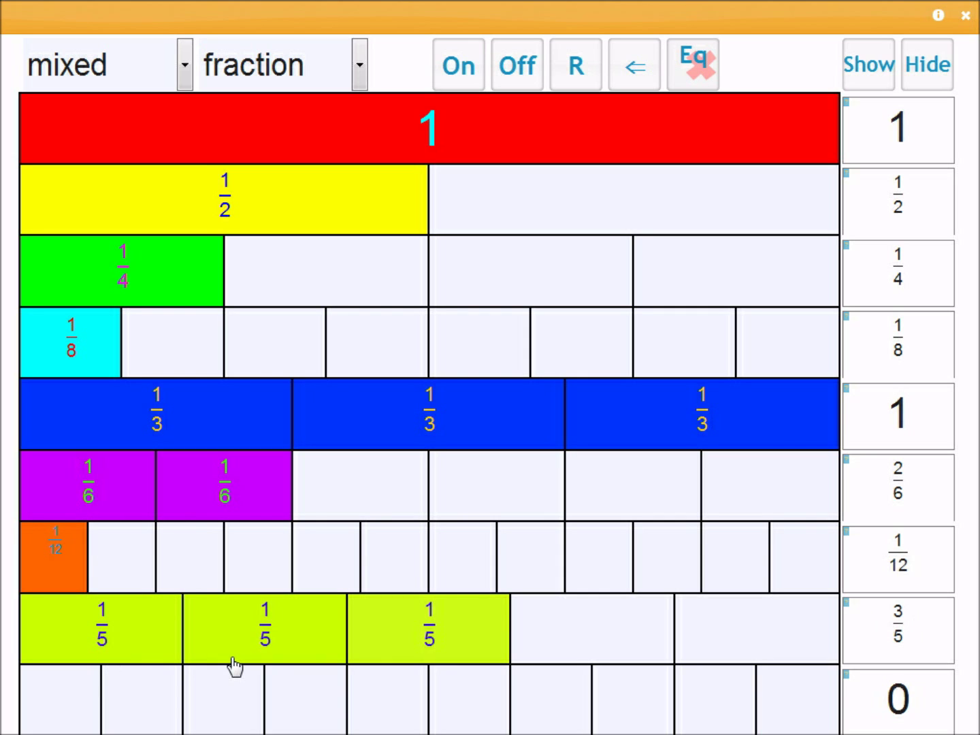
left_click(79, 712)
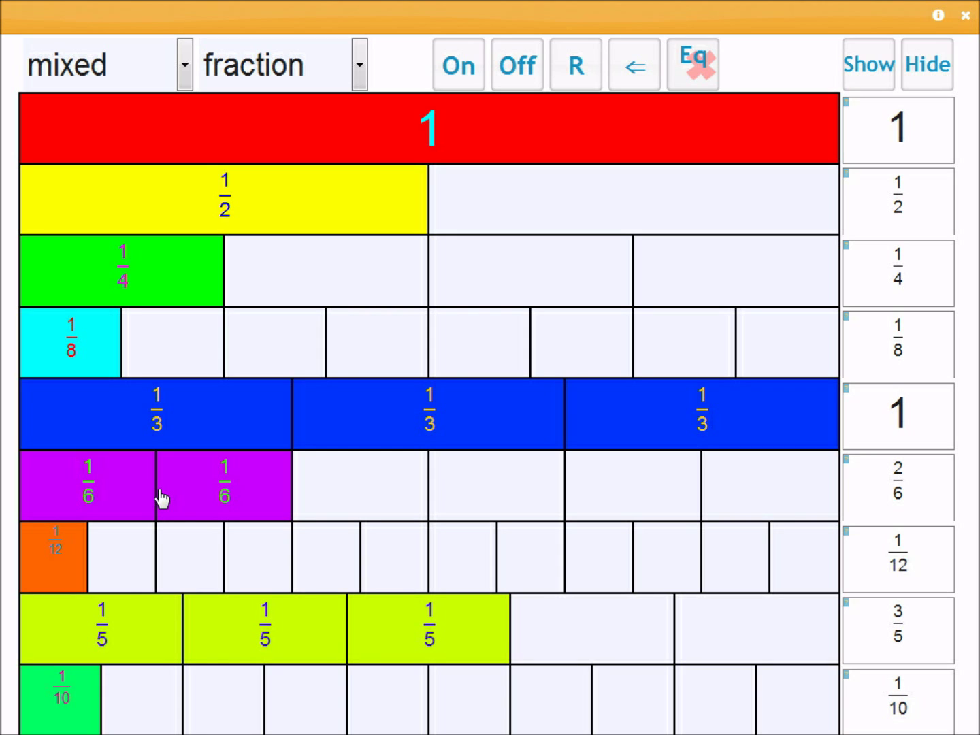
left_click(185, 79)
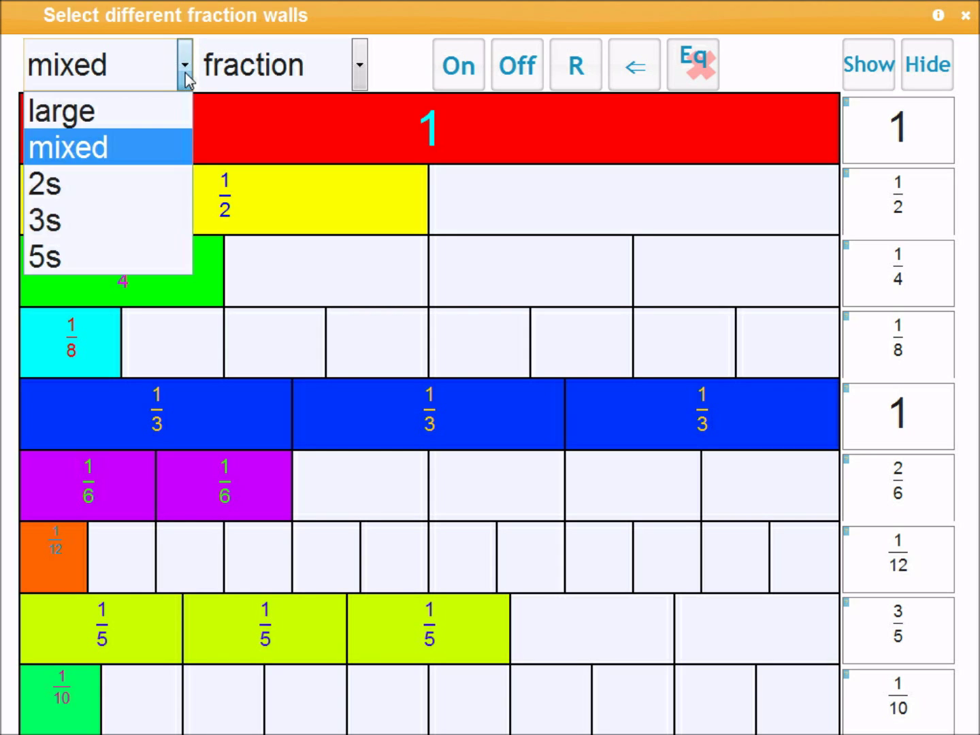
Step: Switch to the large wall and light the leftmost brick from whole down to sevenths
left_click(102, 116)
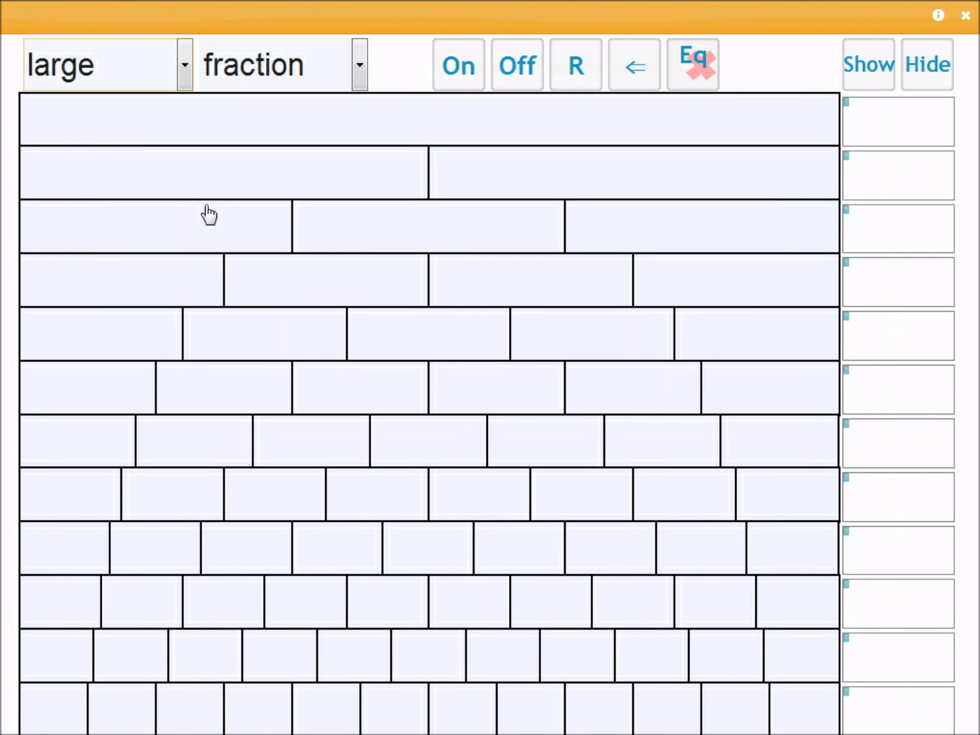
left_click(323, 136)
left_click(304, 170)
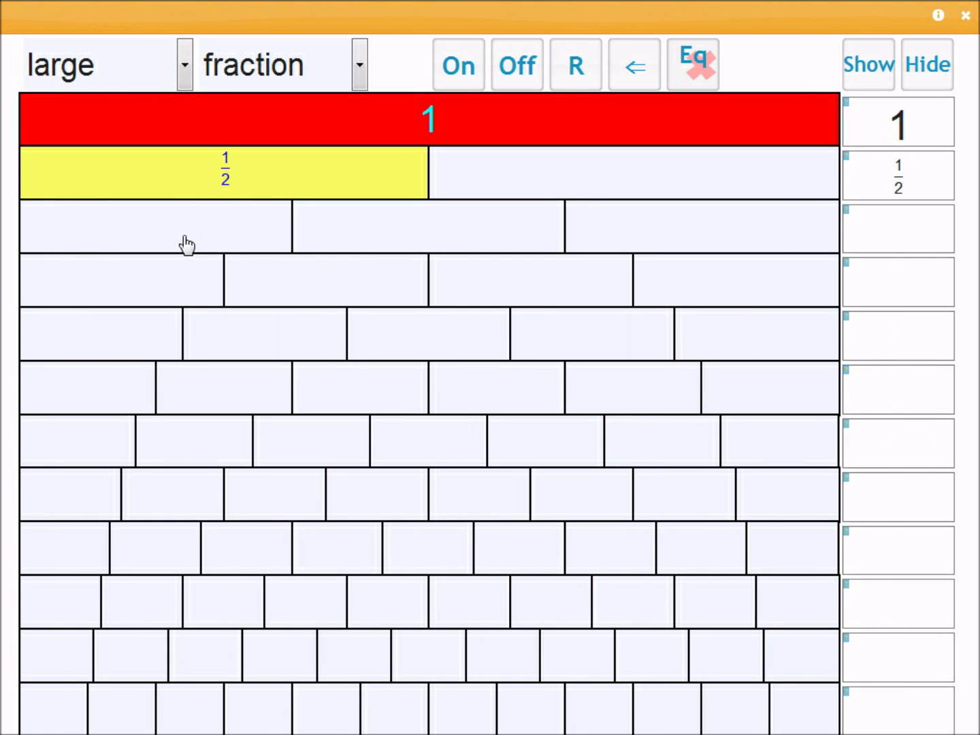
left_click(186, 245)
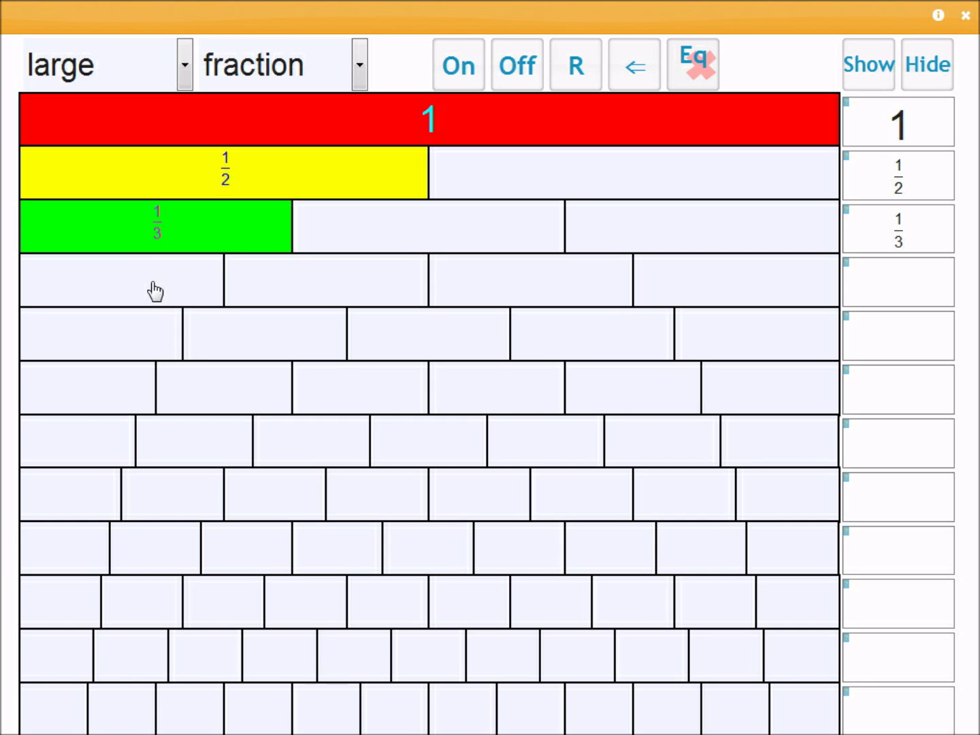
left_click(155, 291)
left_click(116, 344)
left_click(99, 392)
left_click(84, 453)
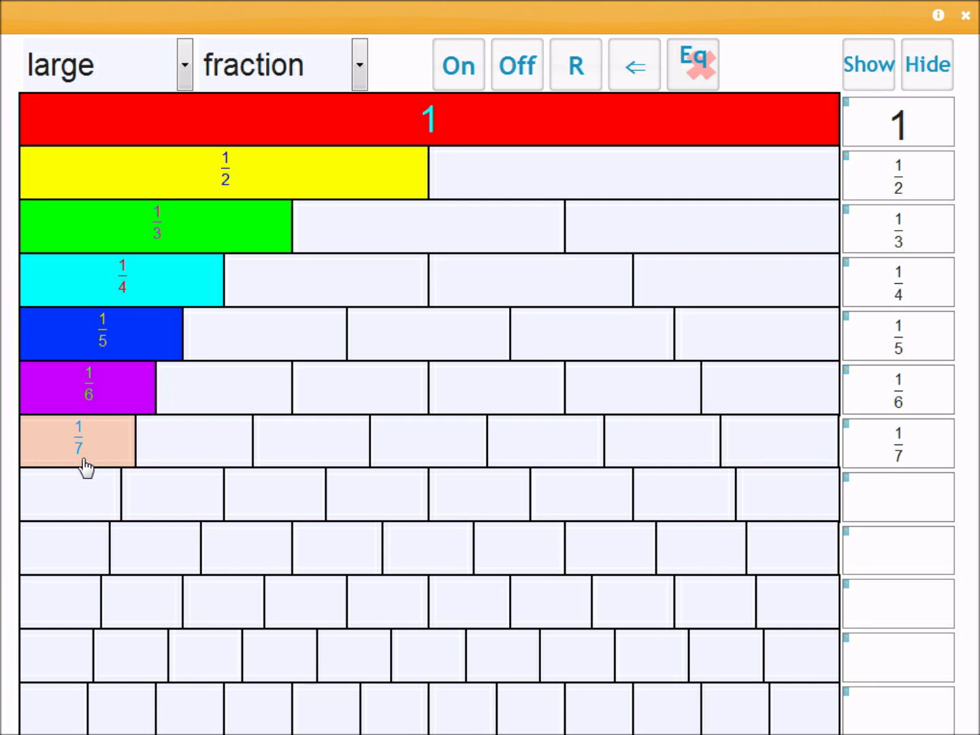
Step: Try the 2s wall, turn on the whole 3s wall, then fully light the 5s wall
left_click(106, 58)
left_click(63, 195)
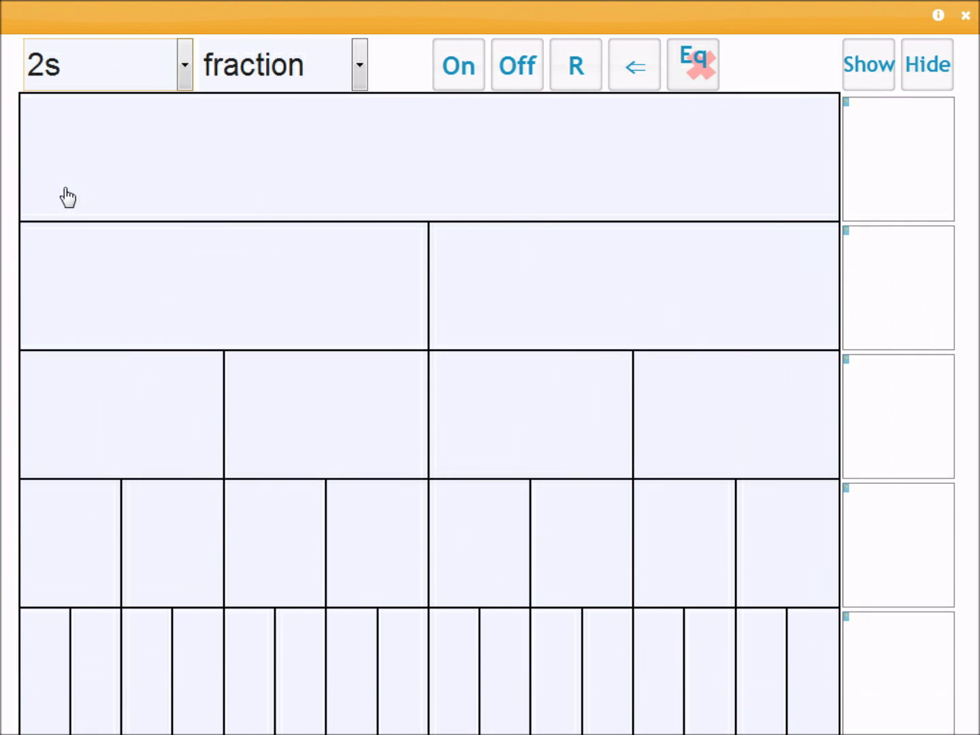
left_click(140, 62)
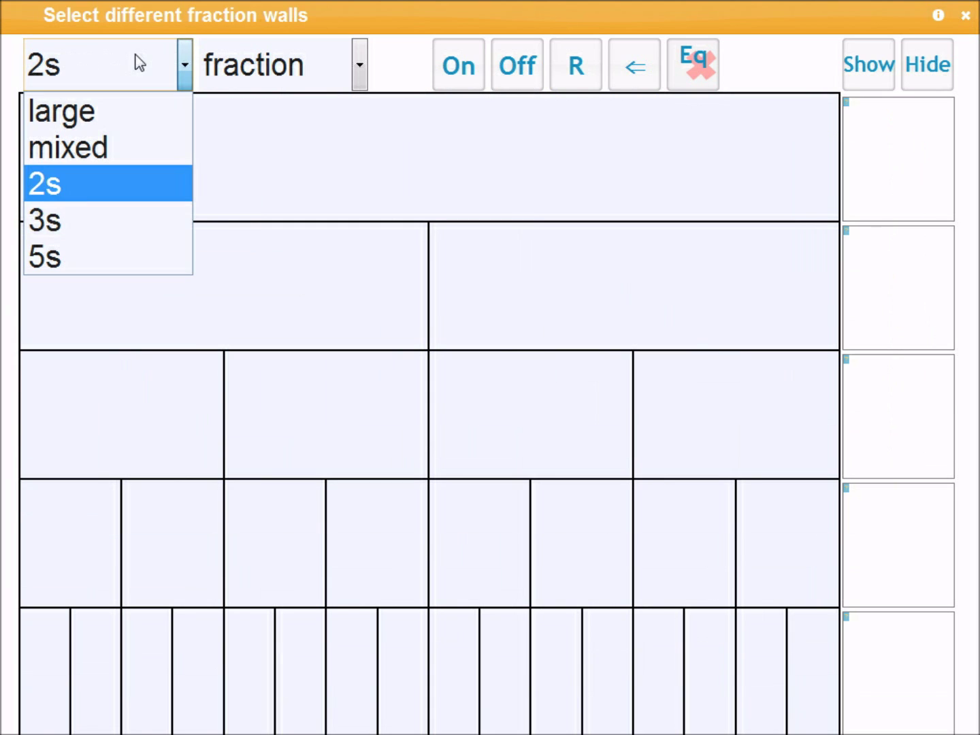
left_click(50, 221)
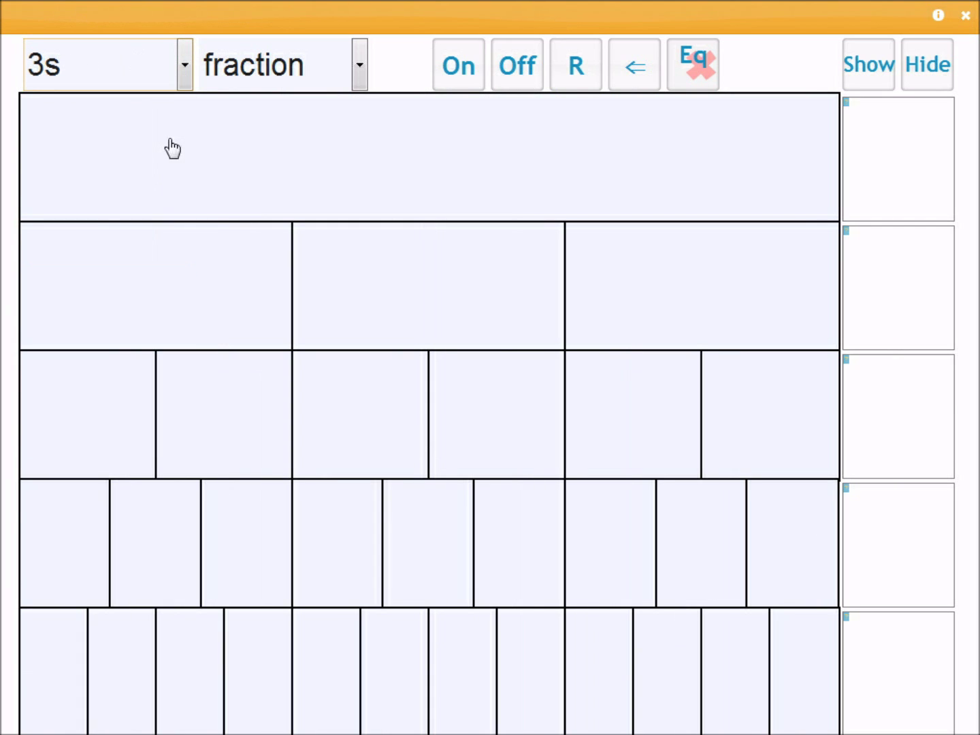
left_click(459, 69)
left_click(168, 84)
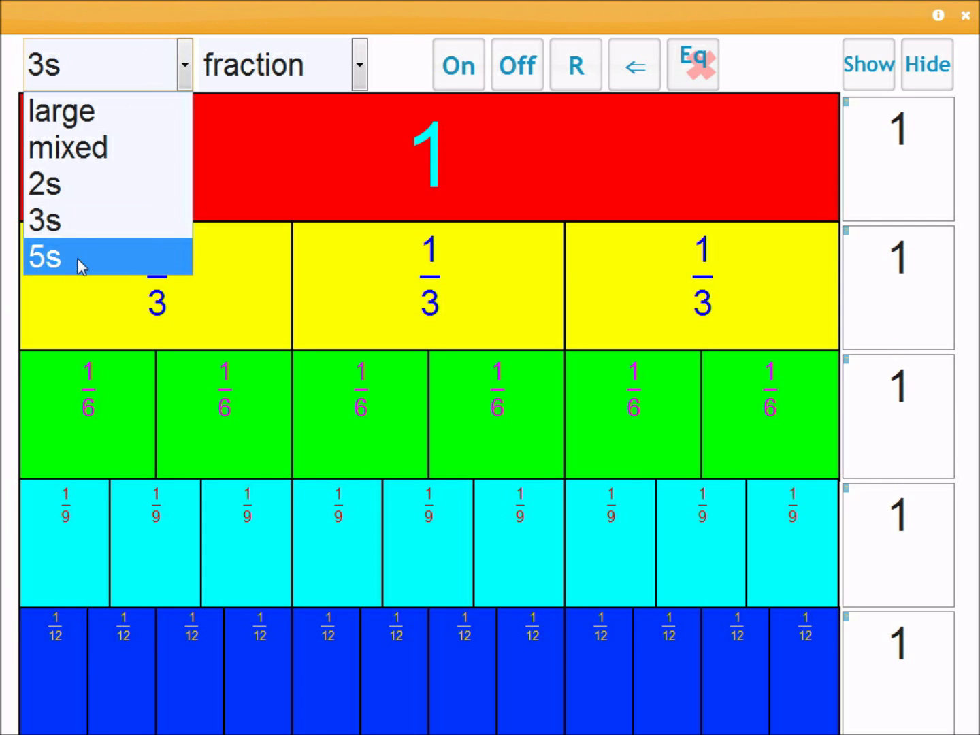
left_click(78, 258)
left_click(451, 70)
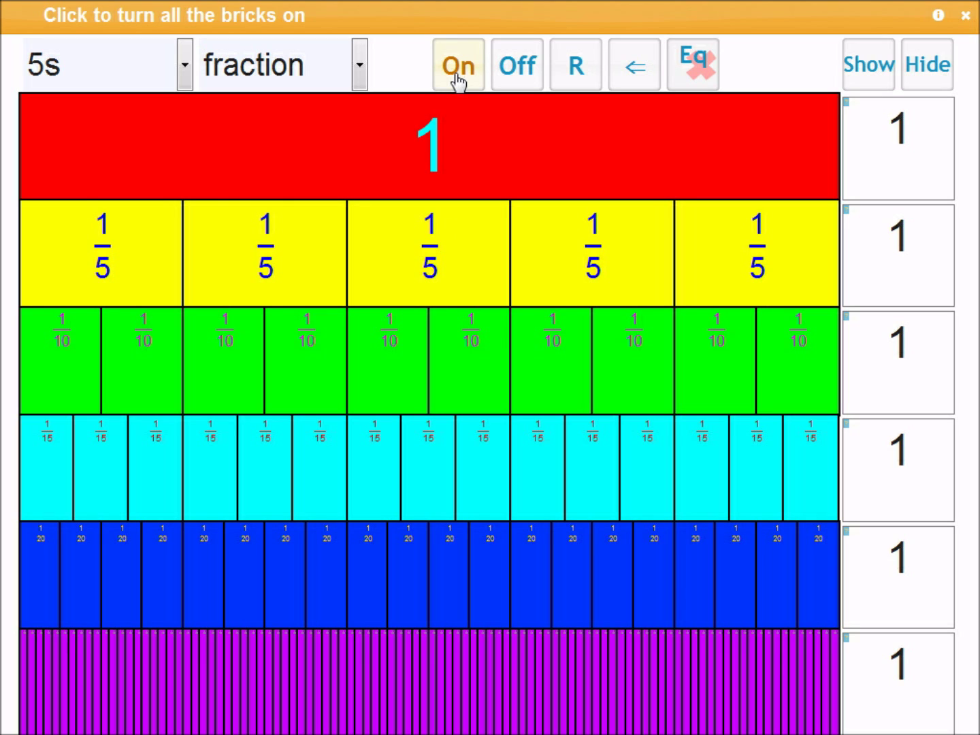
Step: Clear the 5s wall, light three fifths, then randomize it twice to totals 0, 1, 7/10, 10/15, 13/20, 52/100
left_click(519, 81)
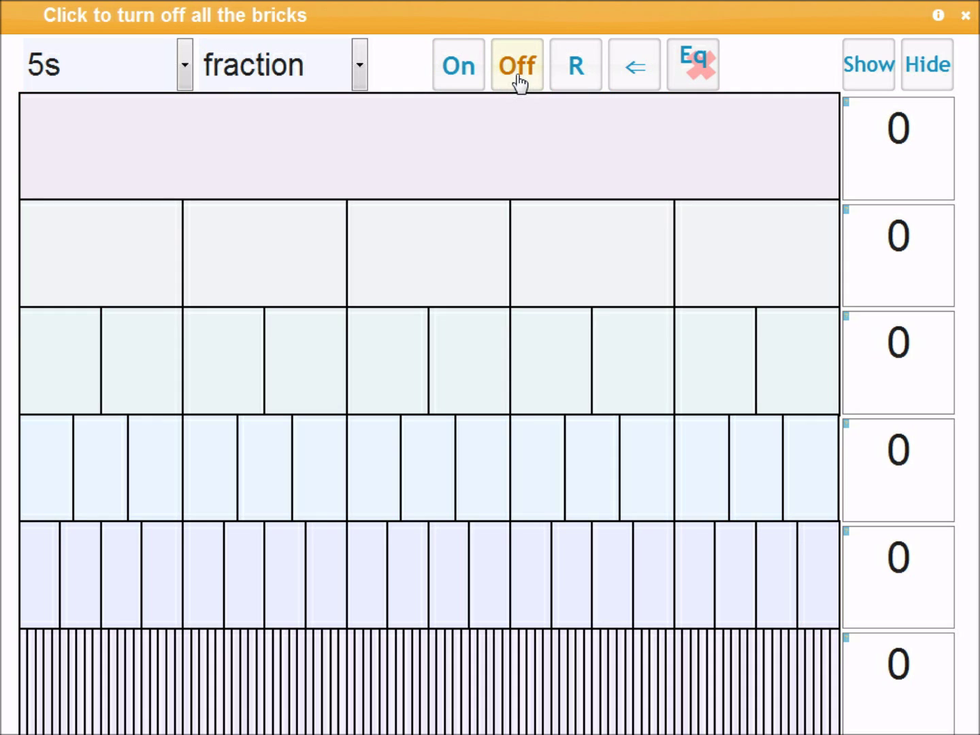
left_click(147, 230)
left_click(271, 253)
left_click(407, 263)
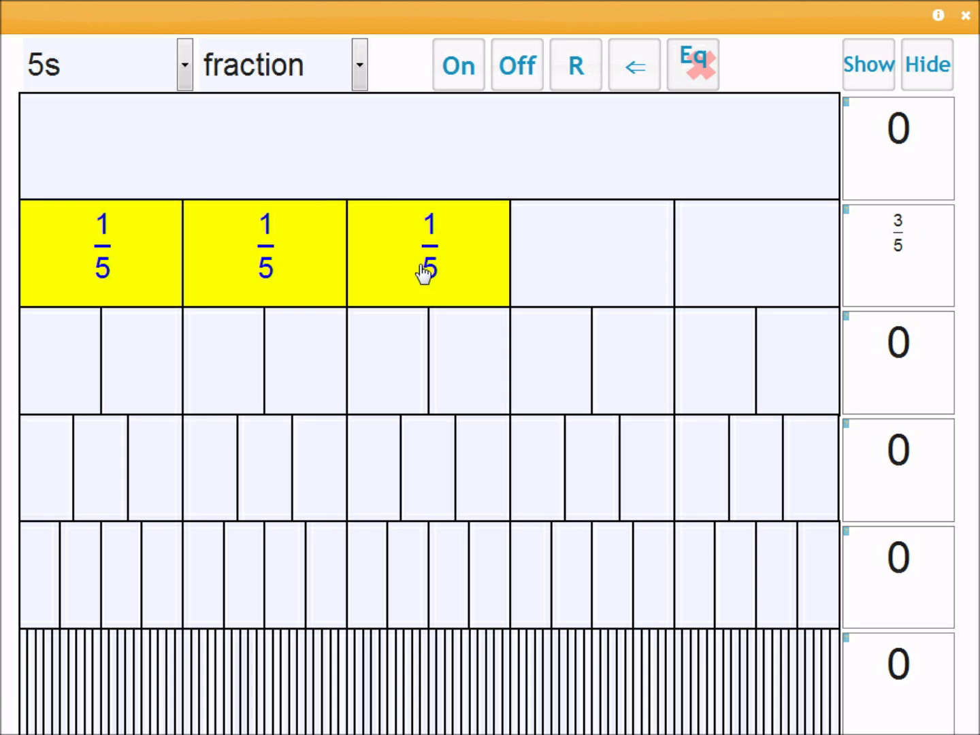
left_click(584, 75)
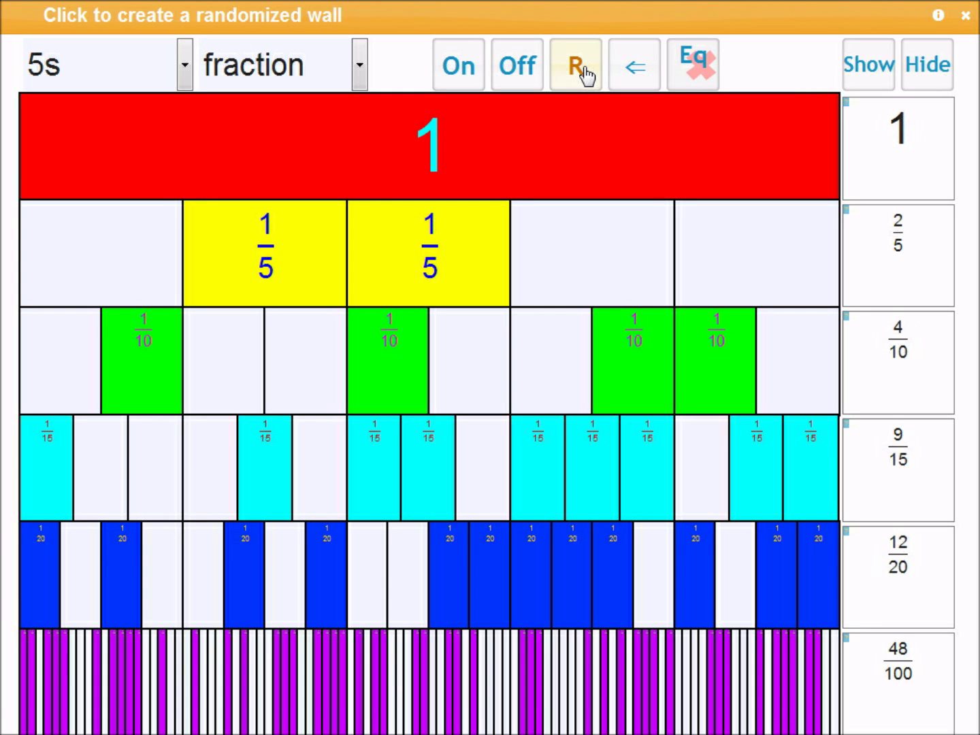
left_click(584, 75)
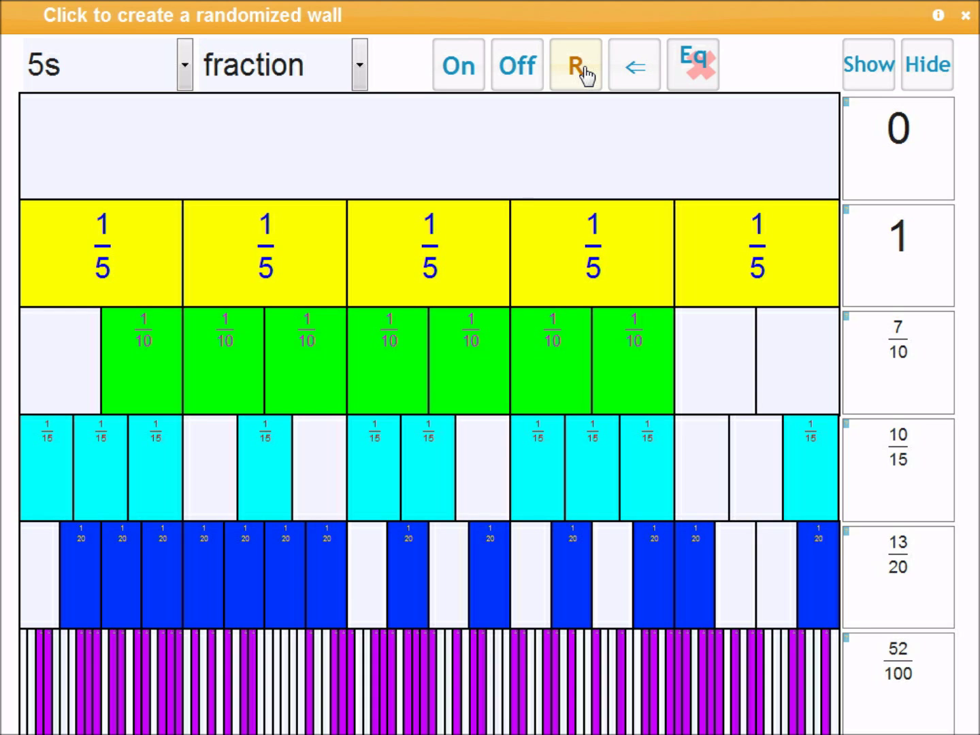
Step: Pack lit bricks left, switch off three fifths and three tenths for 2/5 and 4/10, then repack
left_click(636, 70)
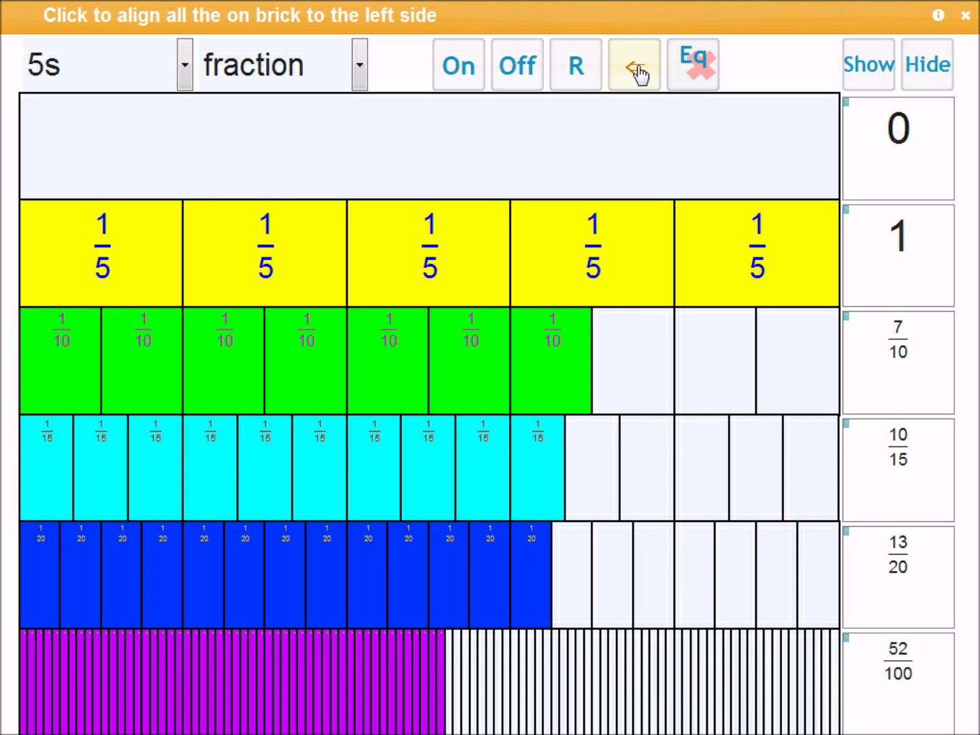
left_click(761, 258)
left_click(456, 271)
left_click(596, 292)
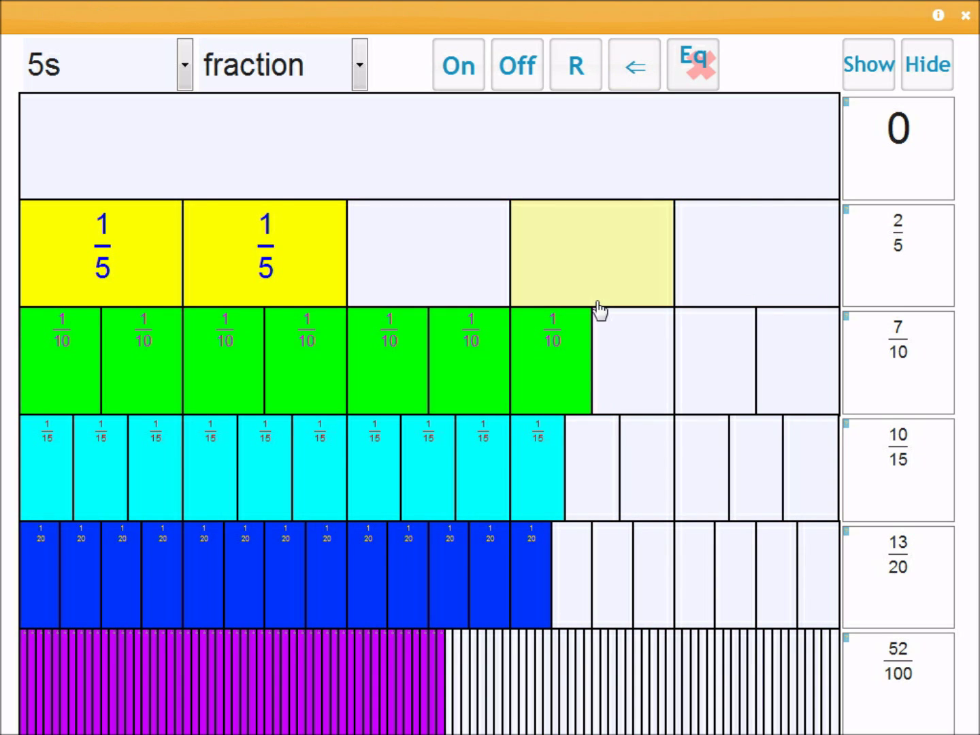
left_click(416, 385)
left_click(241, 377)
left_click(167, 377)
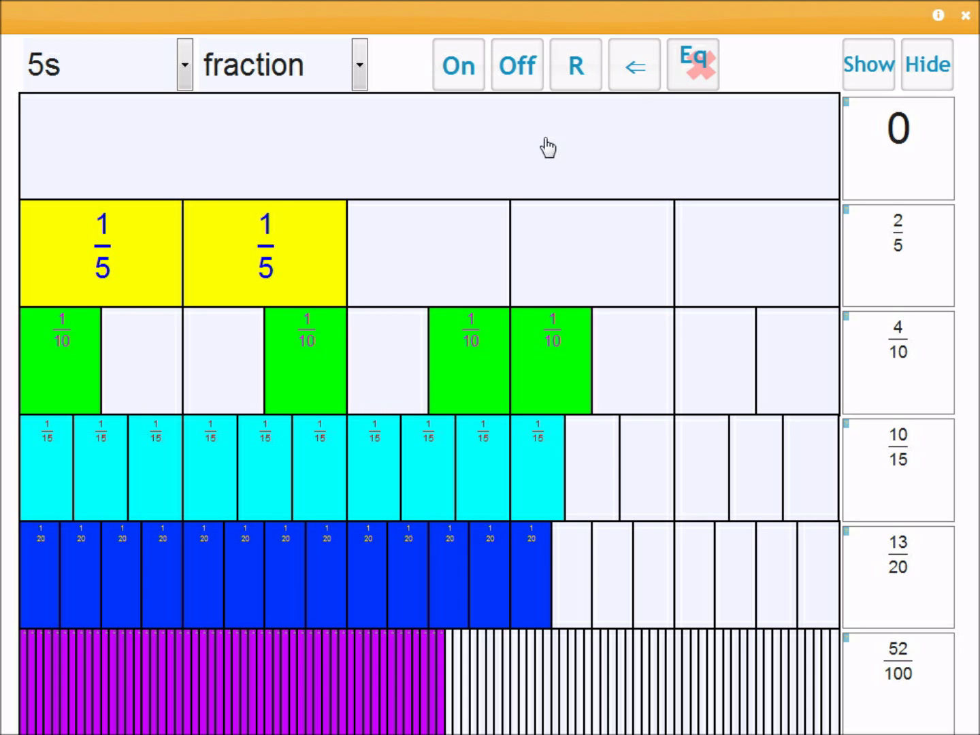
left_click(633, 74)
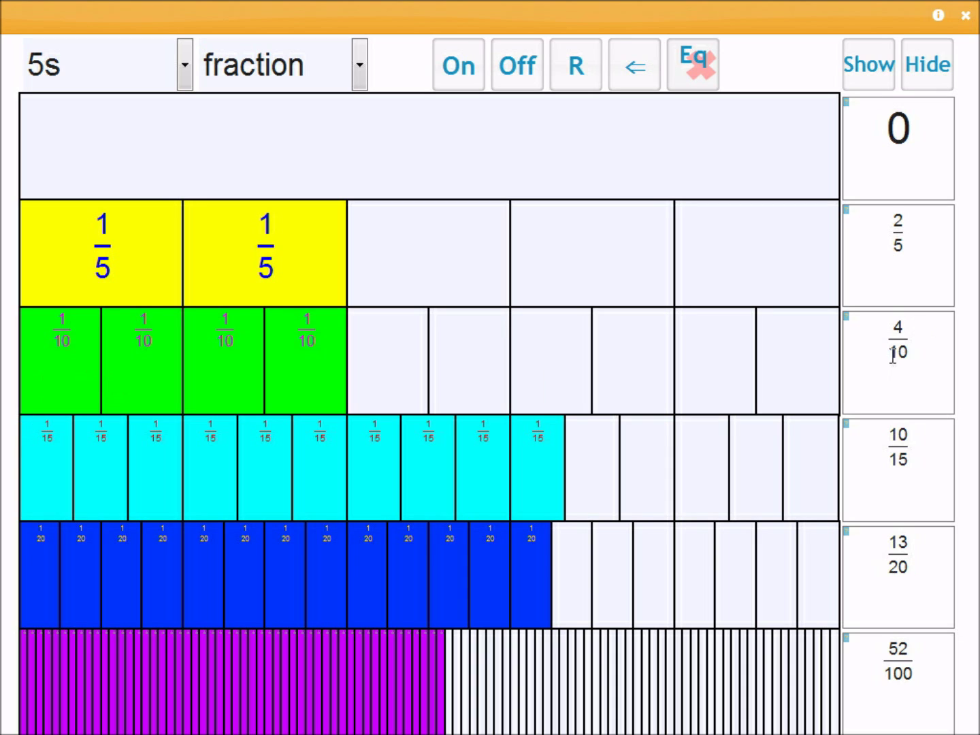
Step: Switch off bricks to reduce the fifteenths row to 6/15 and the twentieths row to 8/20
left_click(398, 453)
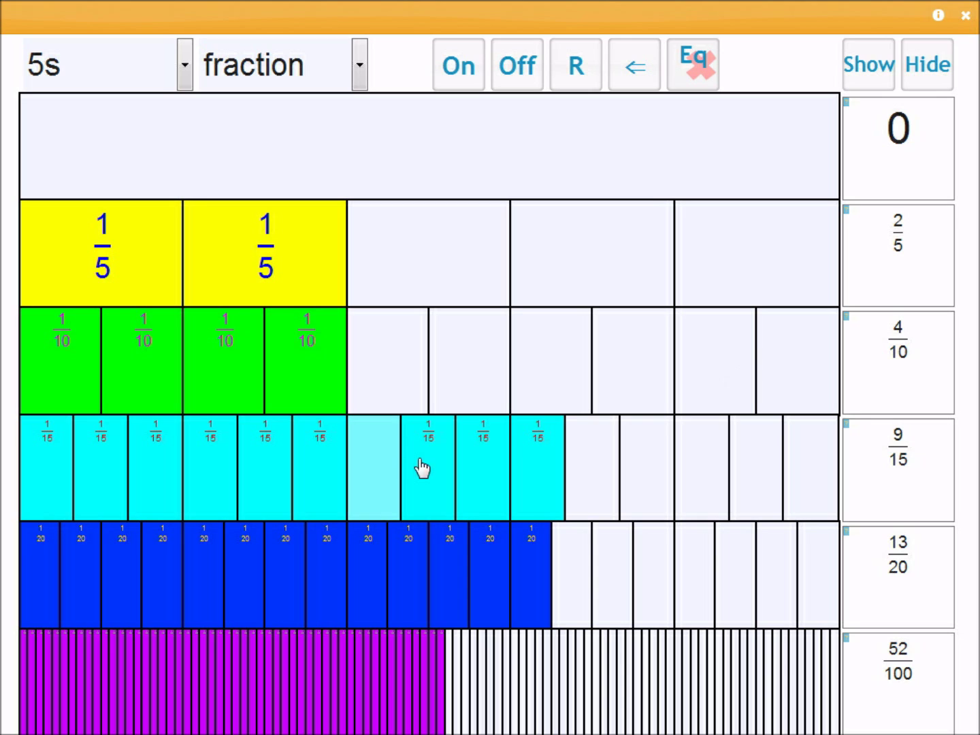
left_click(424, 468)
left_click(469, 470)
left_click(532, 475)
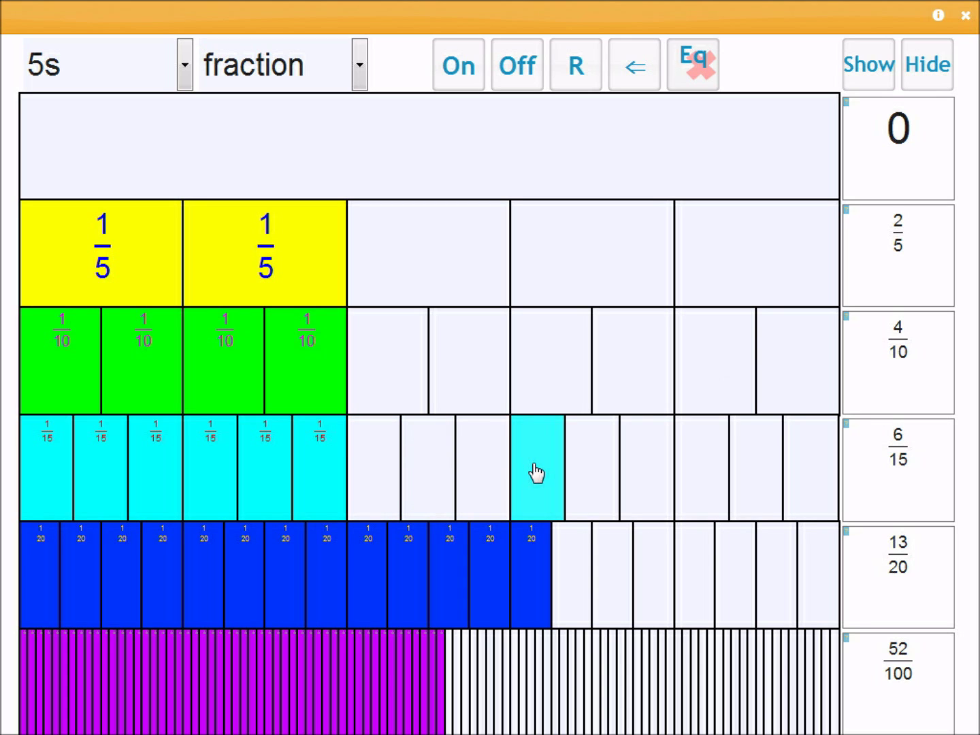
left_click(381, 567)
left_click(406, 569)
left_click(453, 580)
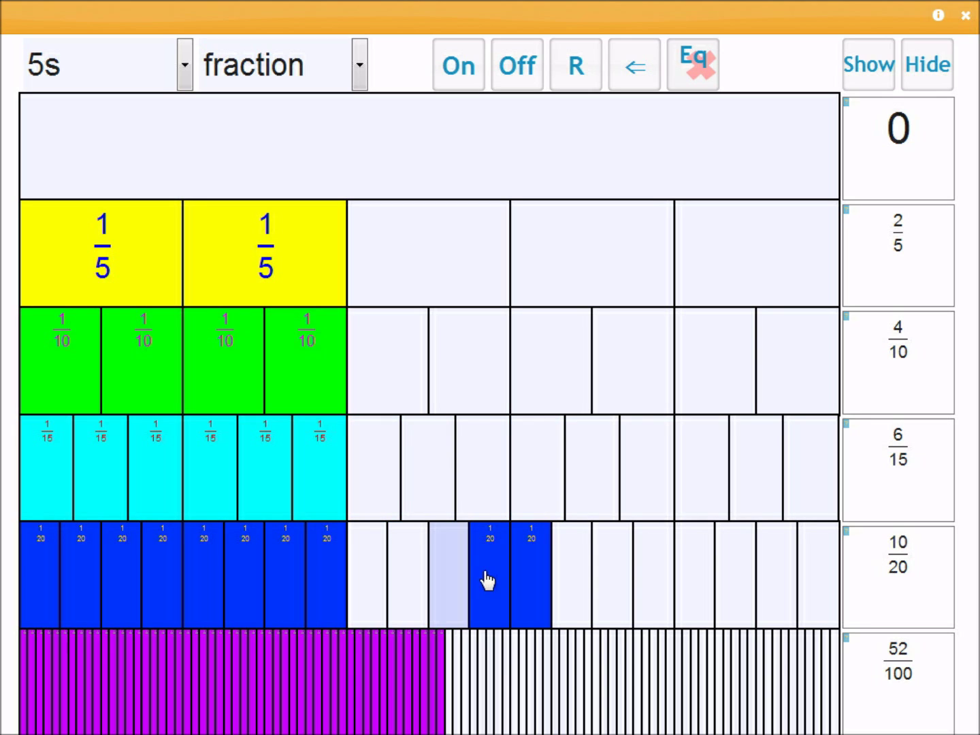
left_click(487, 580)
left_click(530, 585)
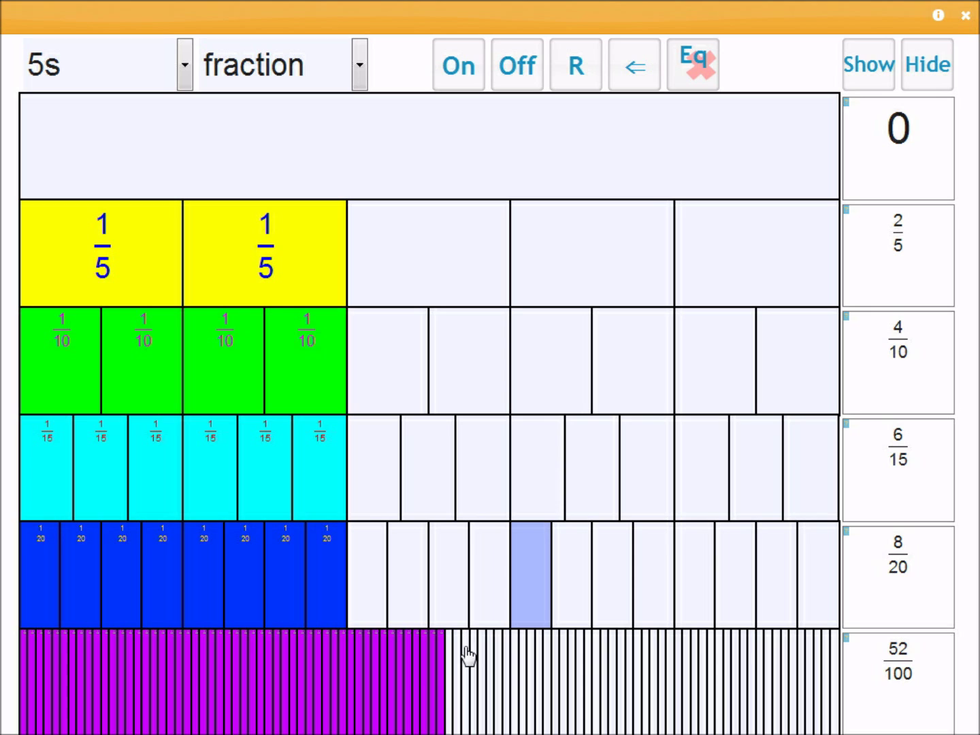
Step: Switch off hundredths bricks until that row reads 40/100, then hide the 2/5 total
left_click(440, 691)
left_click(424, 687)
left_click(358, 678)
left_click(349, 677)
left_click(368, 674)
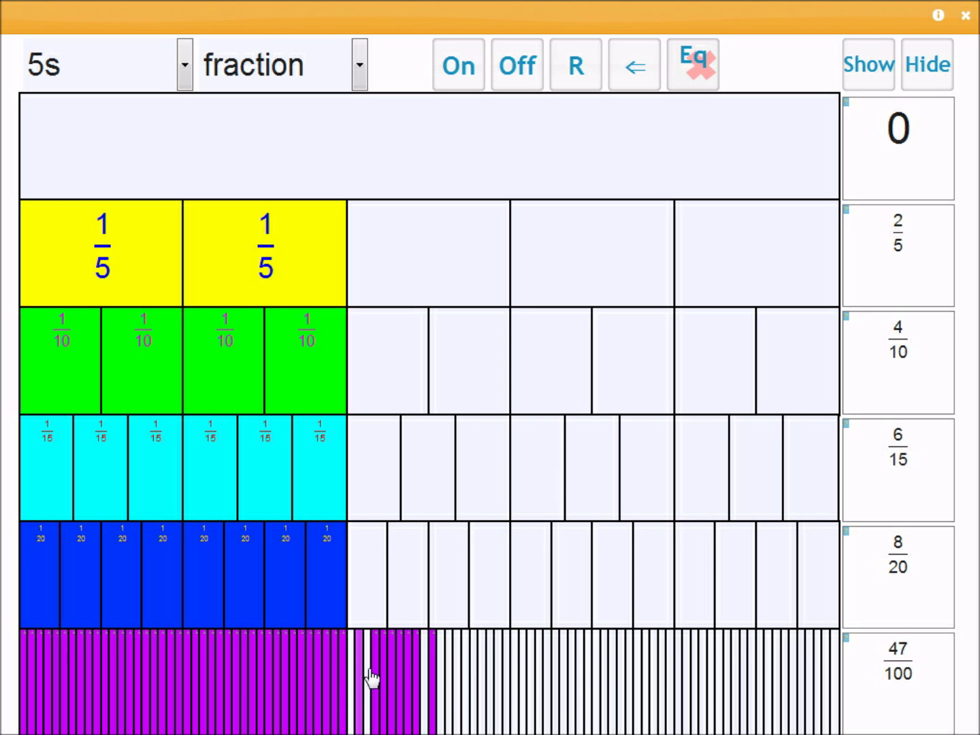
left_click(377, 679)
left_click(384, 680)
left_click(392, 681)
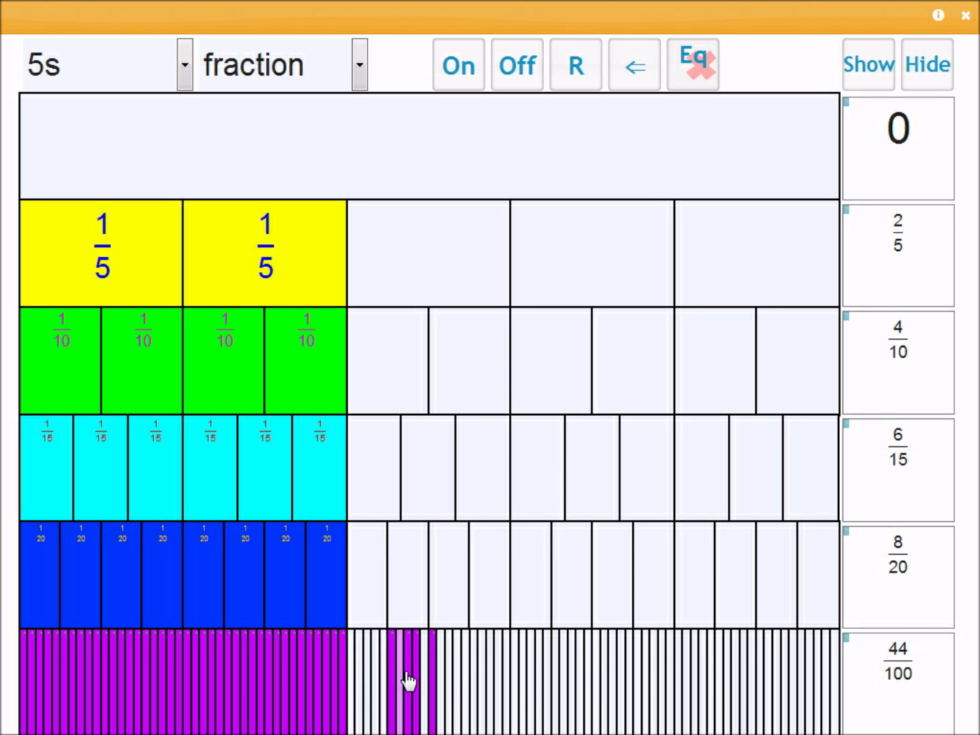
left_click(400, 683)
left_click(409, 683)
left_click(417, 684)
left_click(440, 689)
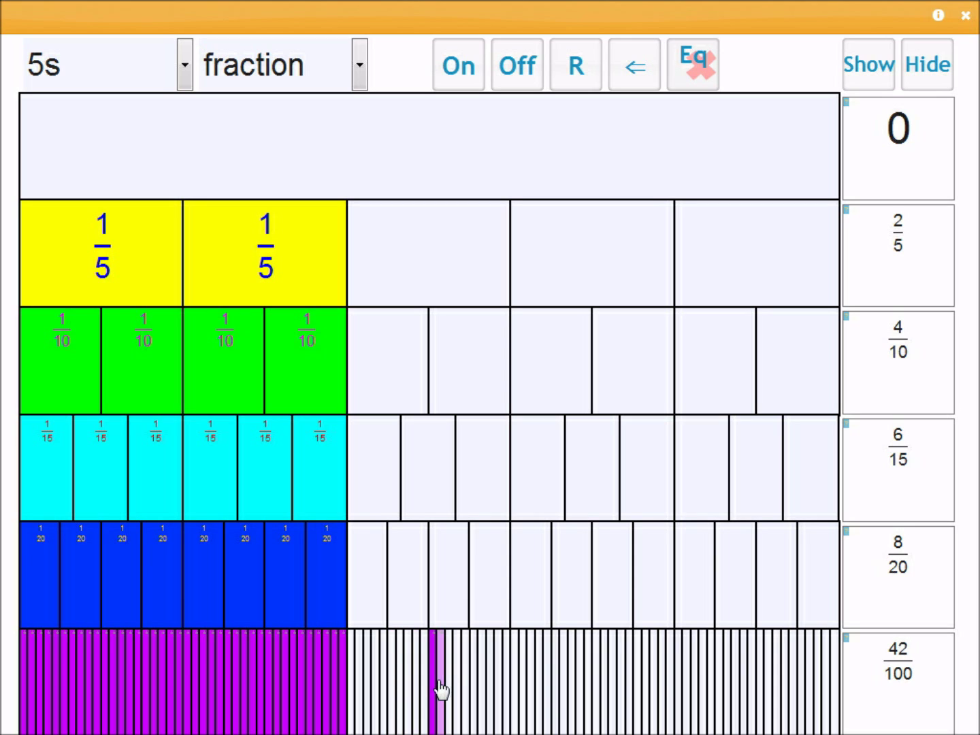
left_click(435, 687)
left_click(438, 690)
left_click(443, 691)
left_click(433, 691)
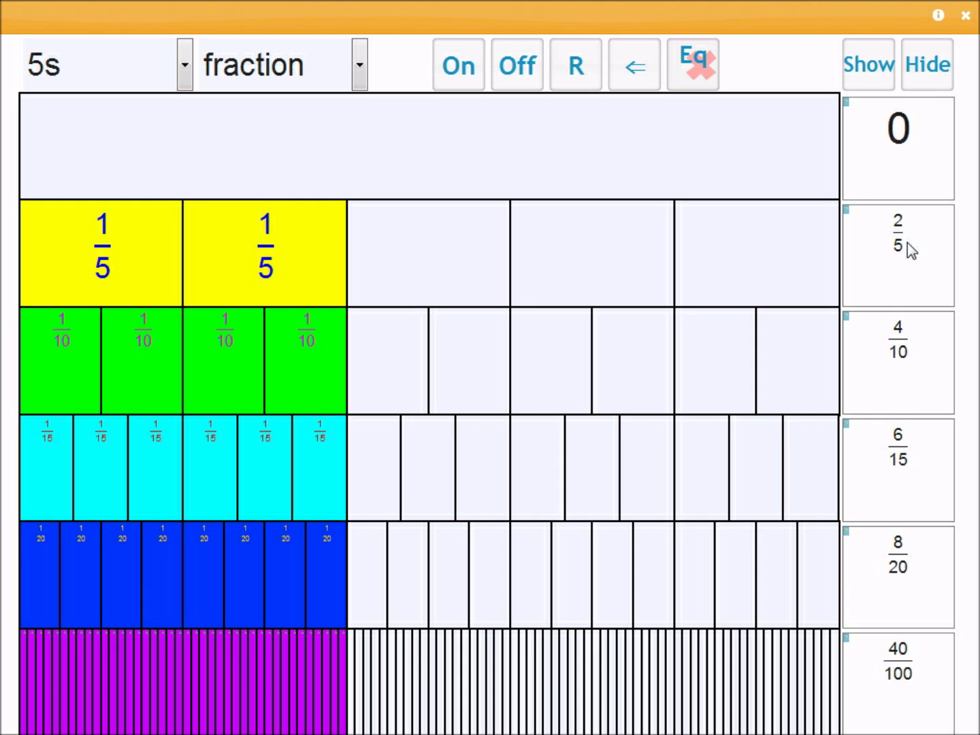
left_click(905, 286)
Step: Hide the 4/10 and 6/15 totals, then reveal the 2/5 and 4/10 totals again
left_click(883, 359)
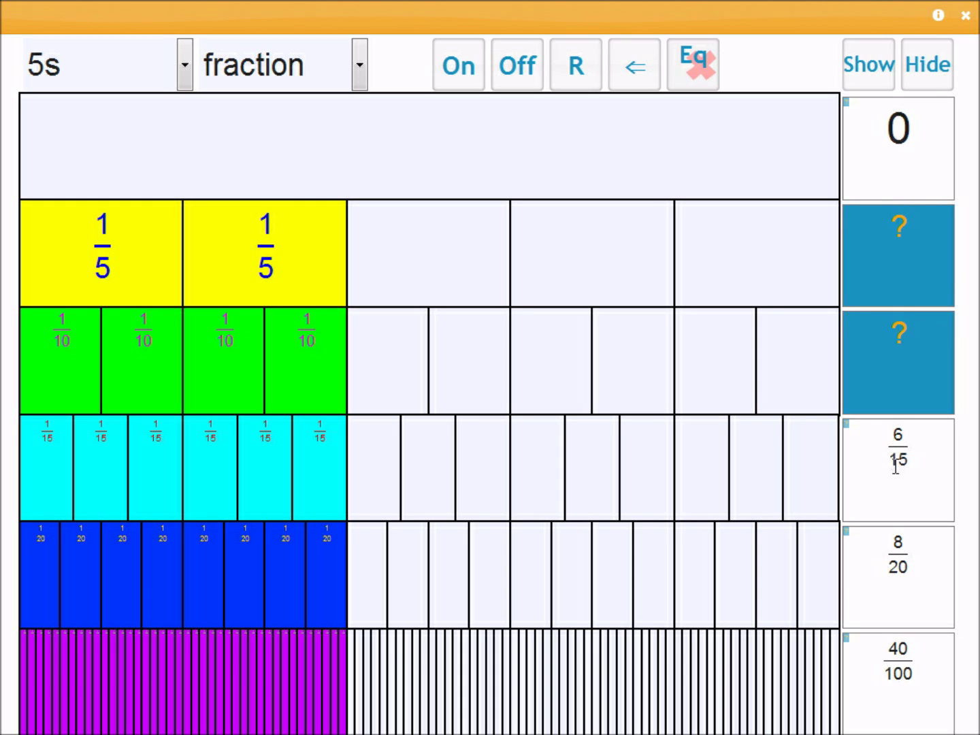
left_click(897, 449)
left_click(897, 270)
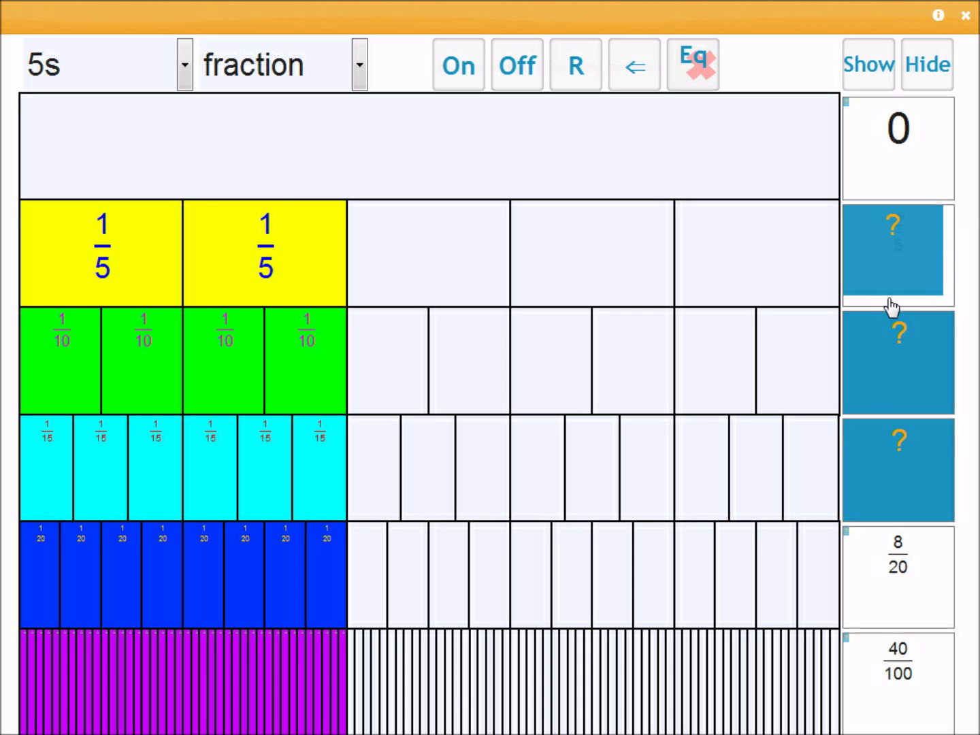
left_click(880, 383)
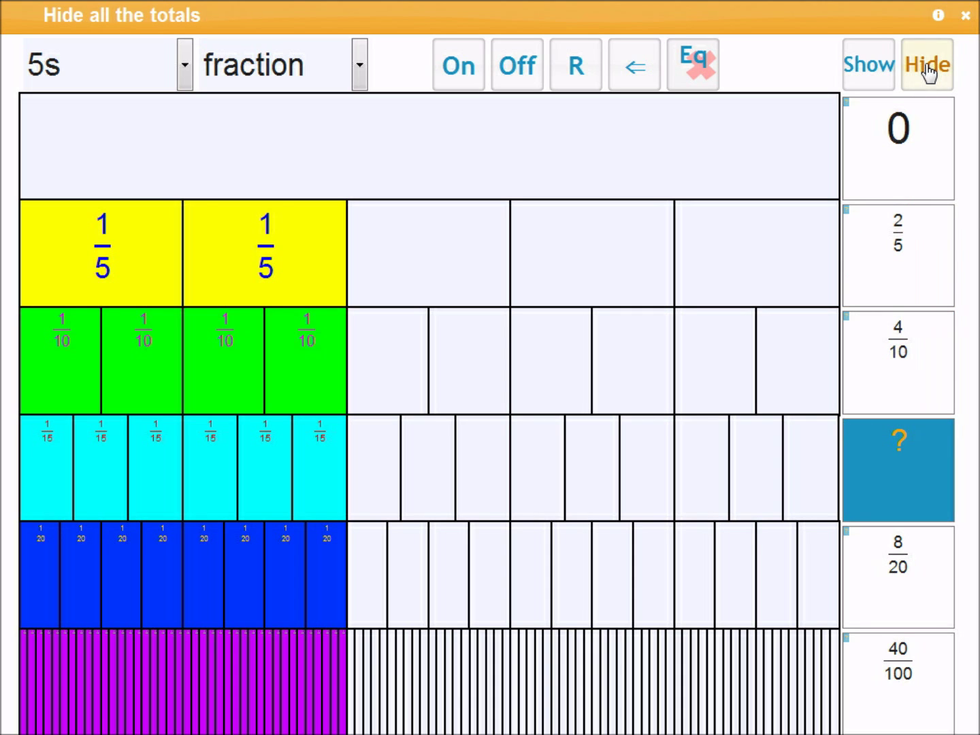
Step: Hide all row totals, show them, hide them again, and generate a new random wall
left_click(926, 68)
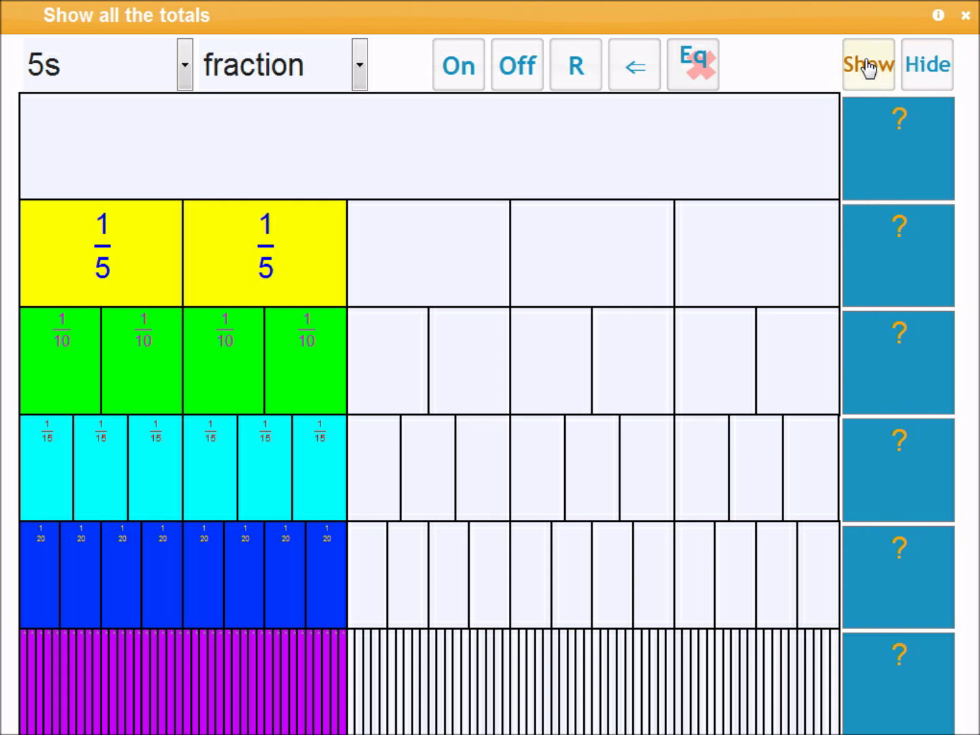
left_click(868, 66)
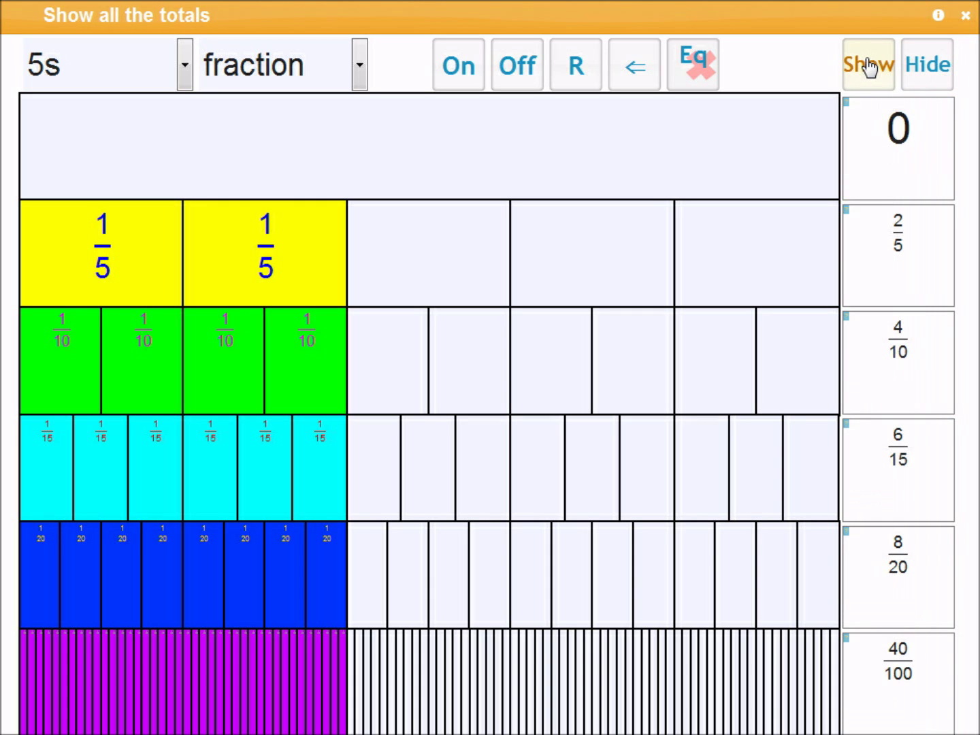
left_click(926, 69)
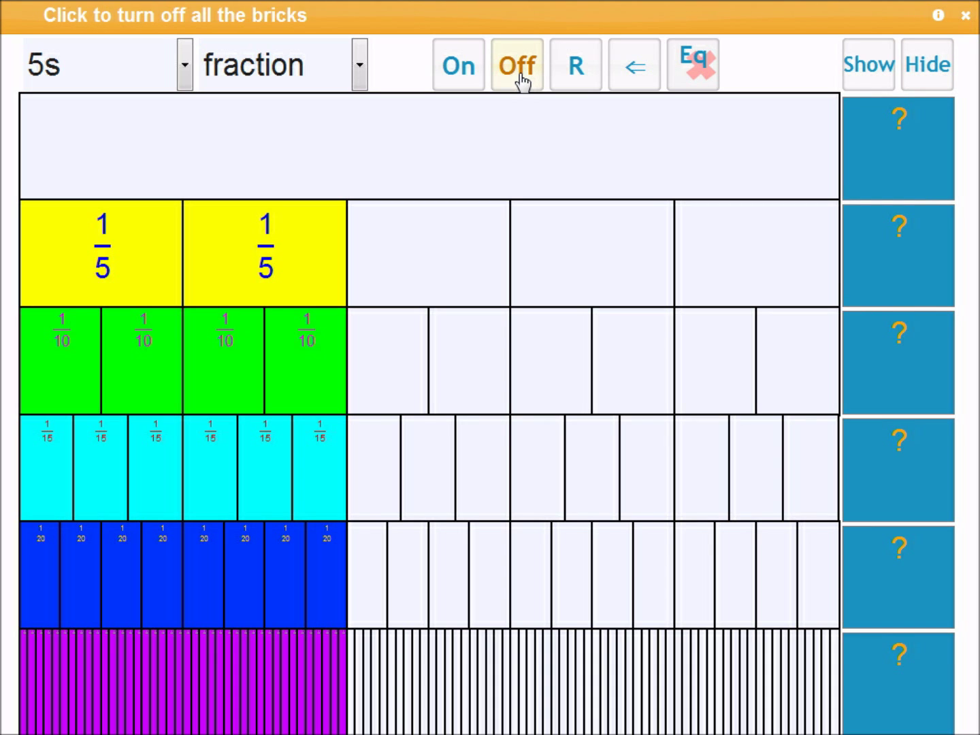
left_click(576, 79)
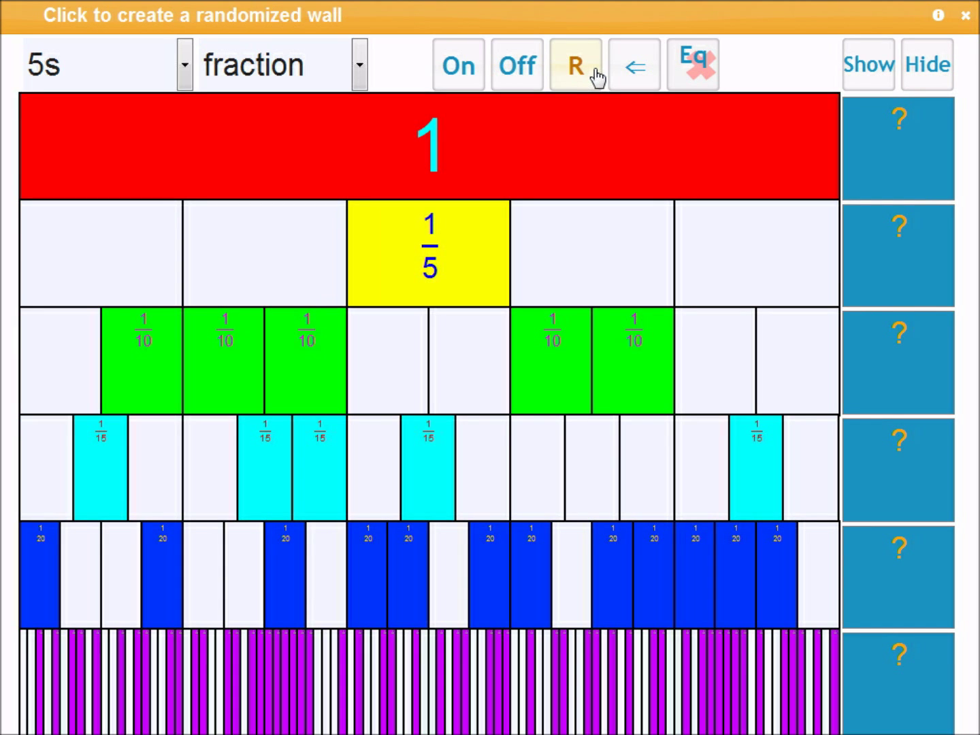
Step: Uncover the fifths total (1/5) and the tenths total (5/10)
left_click(910, 275)
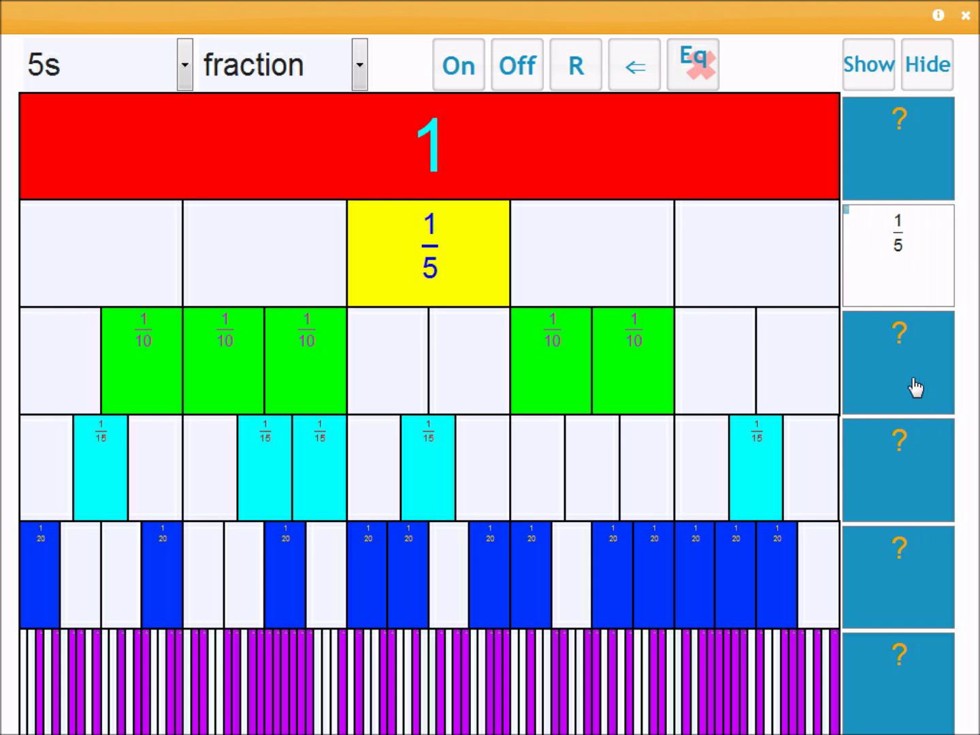
left_click(915, 390)
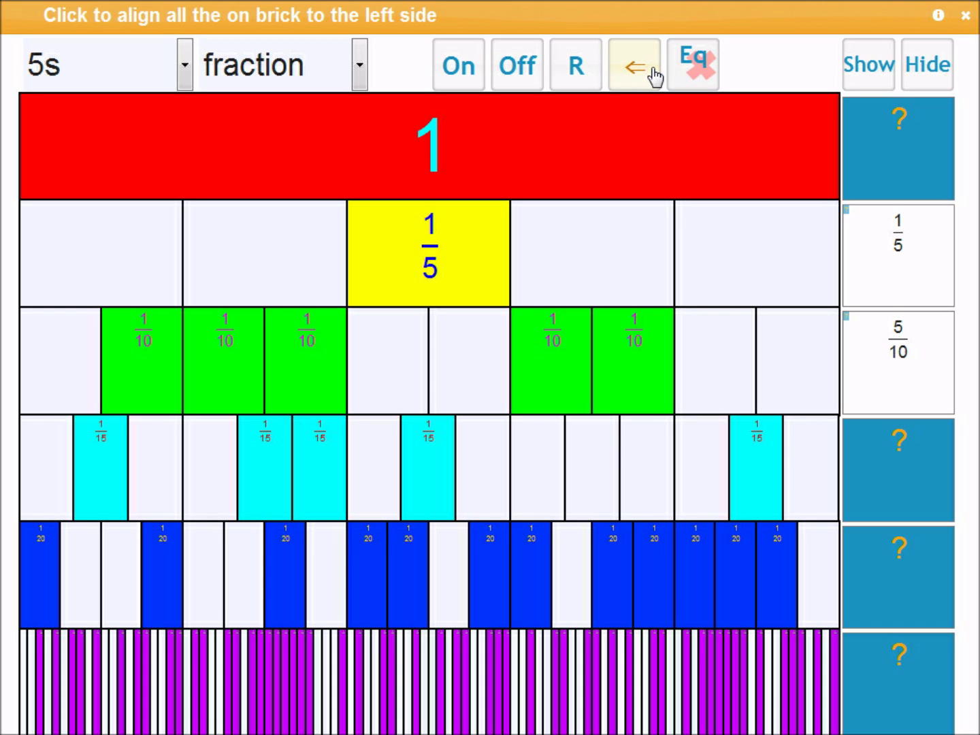
Step: Reveal the 5/15, 12/20 and 55/100 totals, then pack all lit bricks to the left
left_click(912, 484)
left_click(920, 603)
left_click(897, 664)
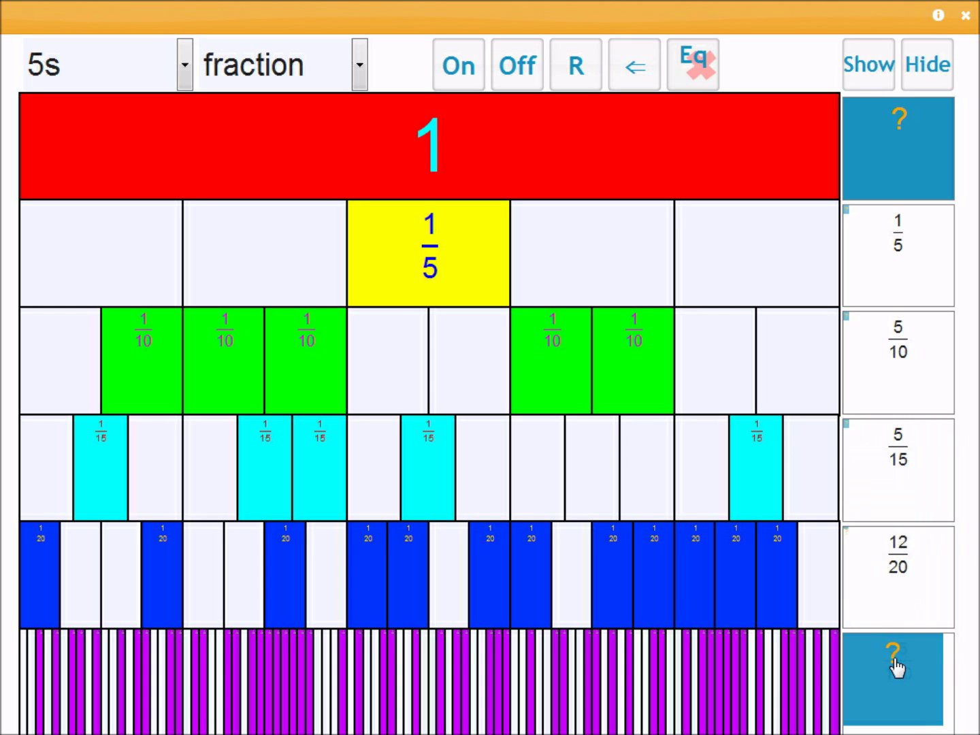
left_click(647, 79)
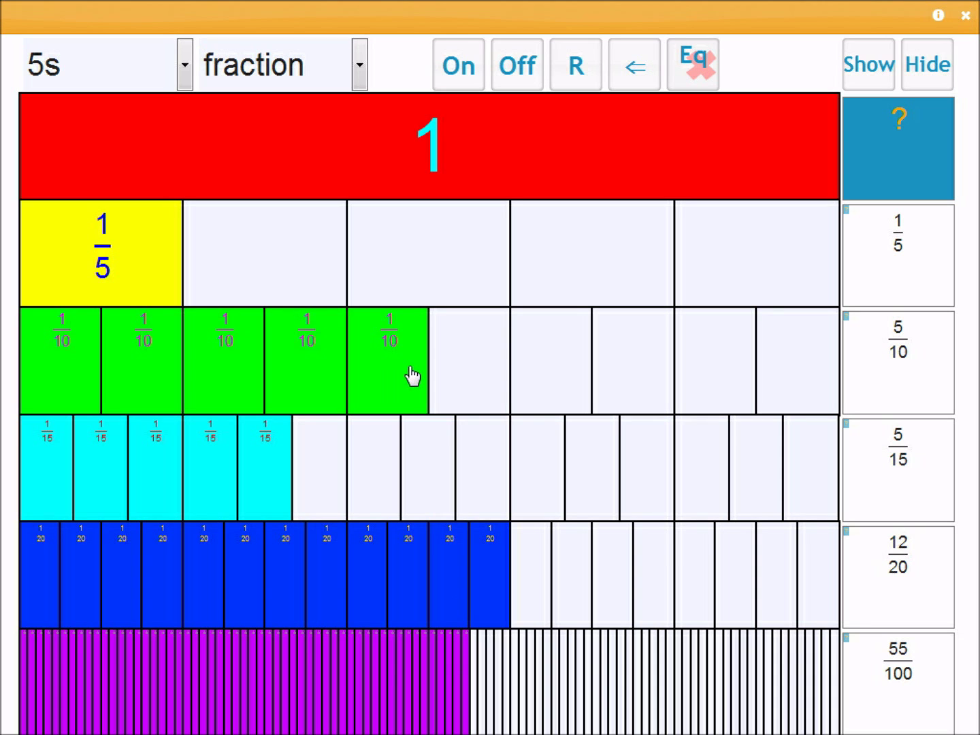
Step: Toggle labels to decimals and back, set units to percentages, and shrink the hundredths bar to 51%
left_click(899, 120)
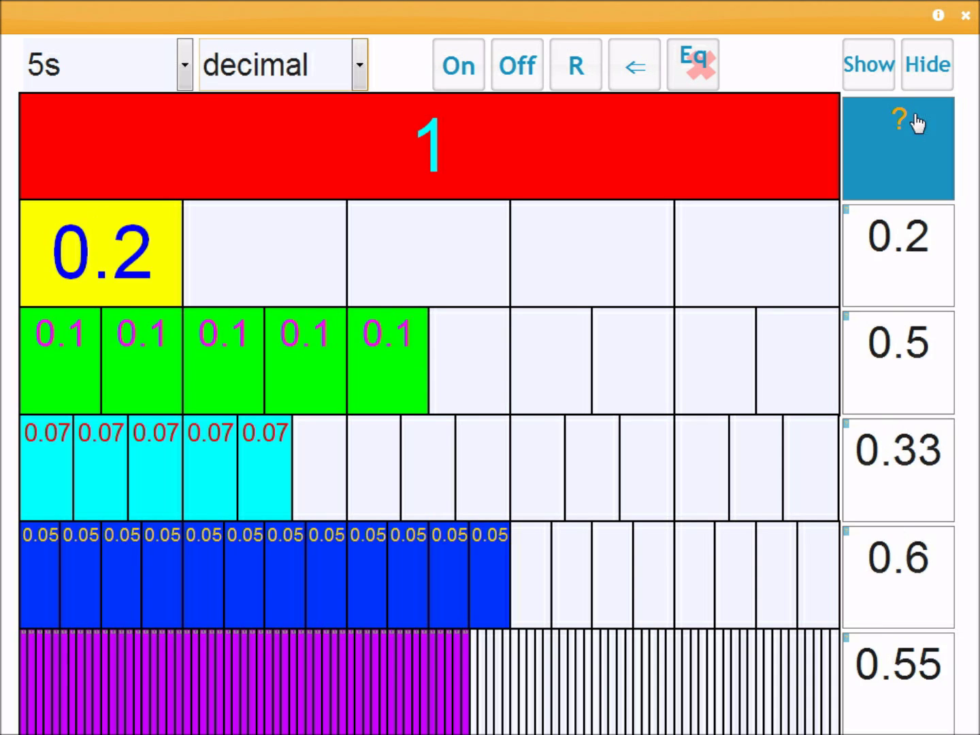
left_click(899, 120)
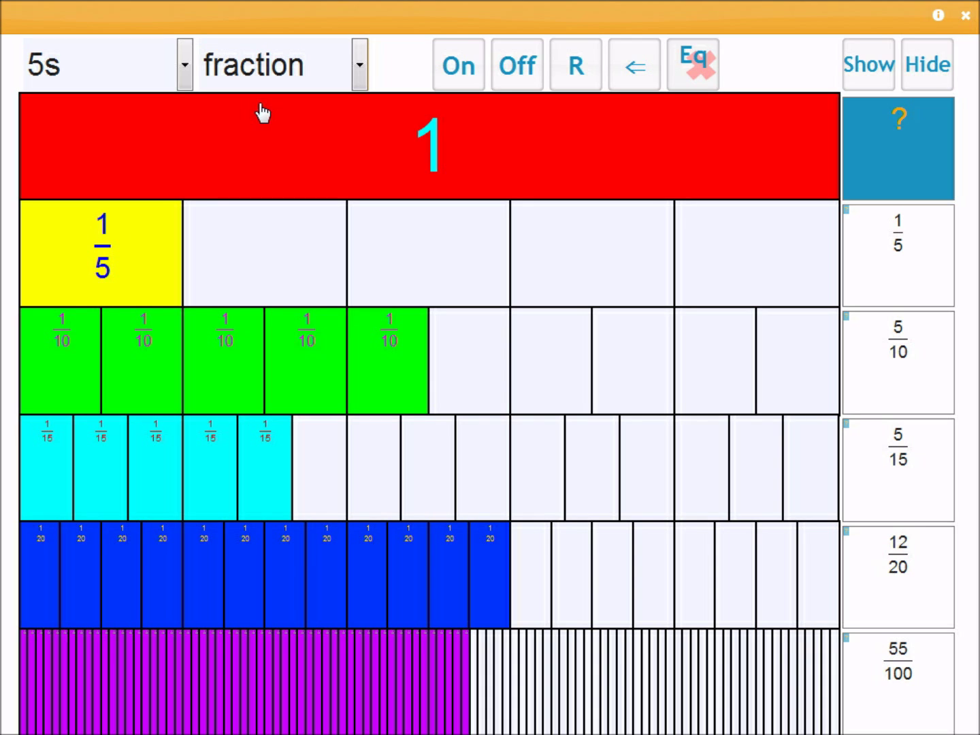
left_click(232, 64)
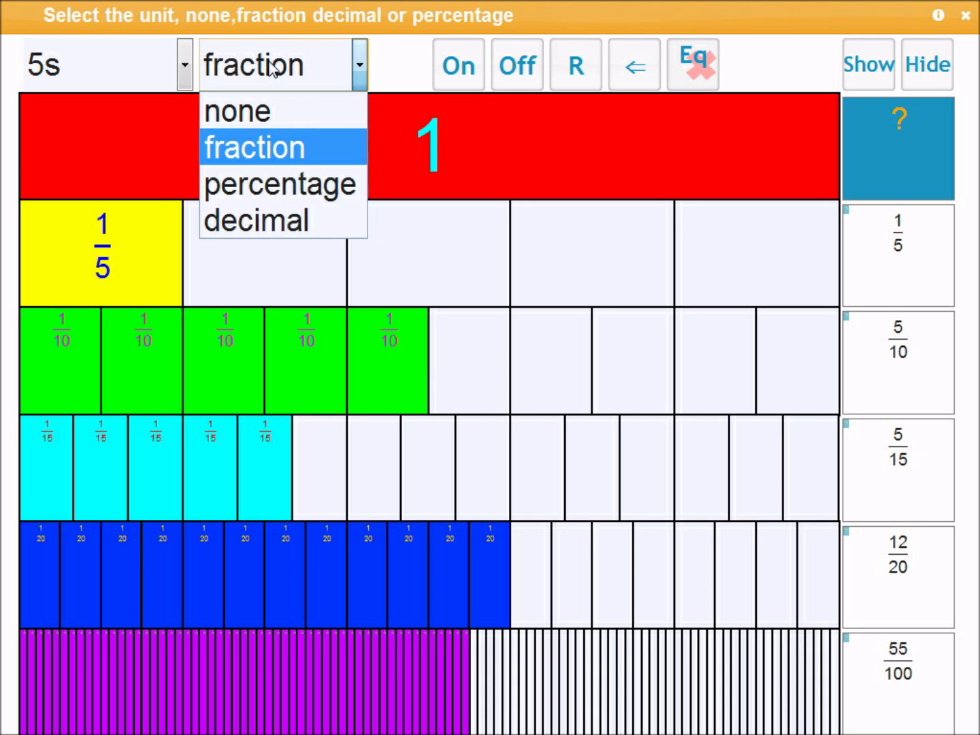
left_click(264, 188)
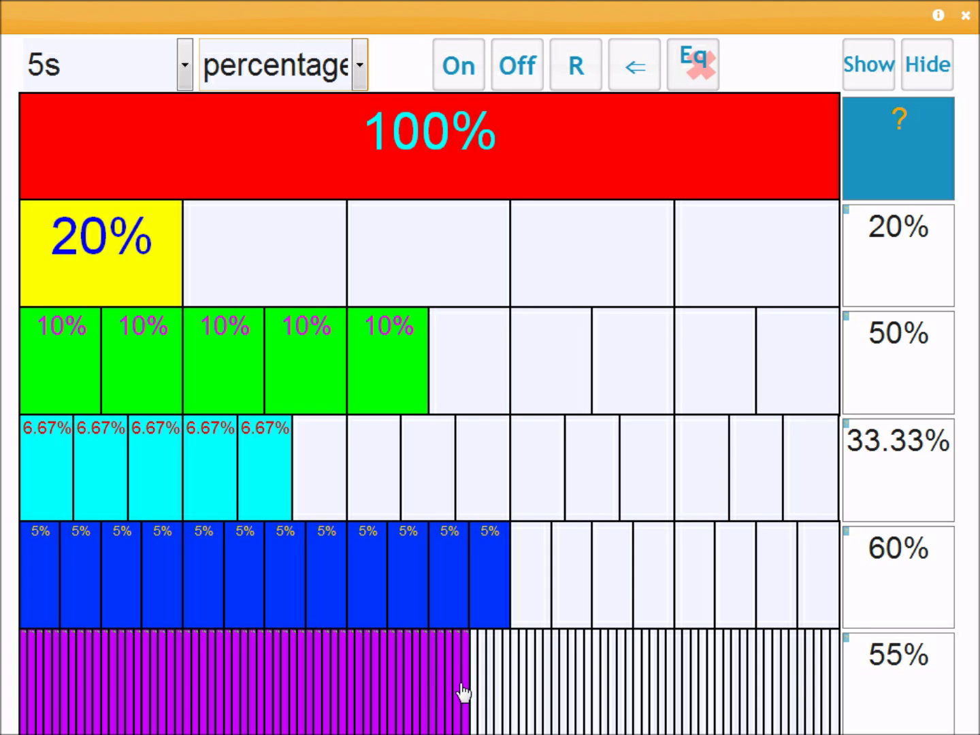
left_click_drag(465, 687, 414, 705)
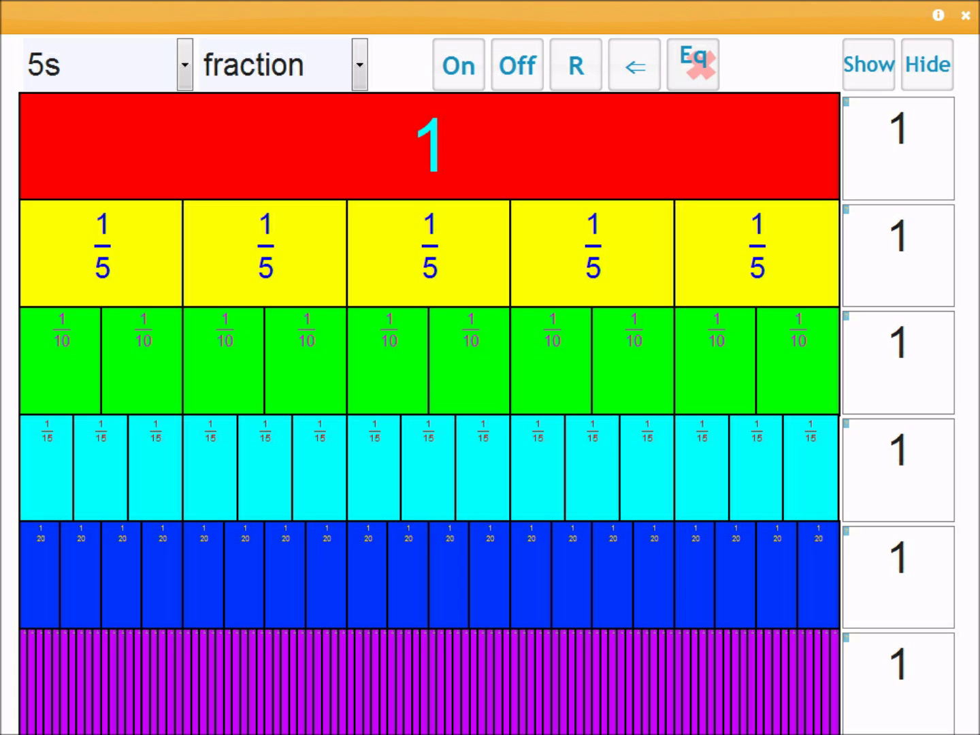
Step: Toggle equivalent mode off, load the 'mixed' fraction wall, and hide every row total
left_click(704, 83)
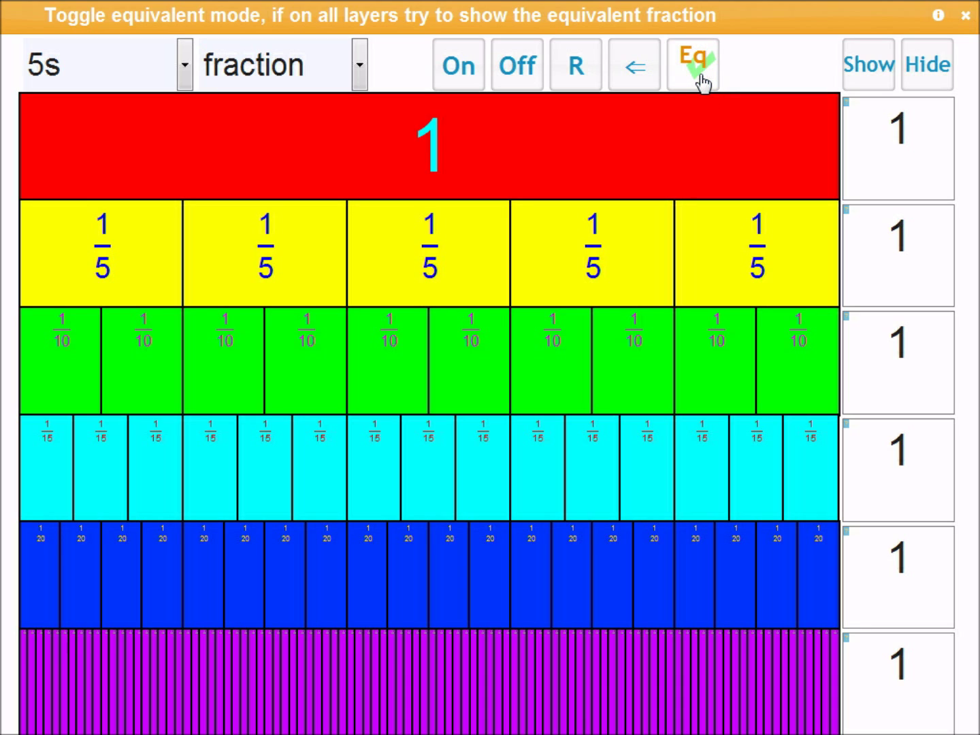
left_click(703, 82)
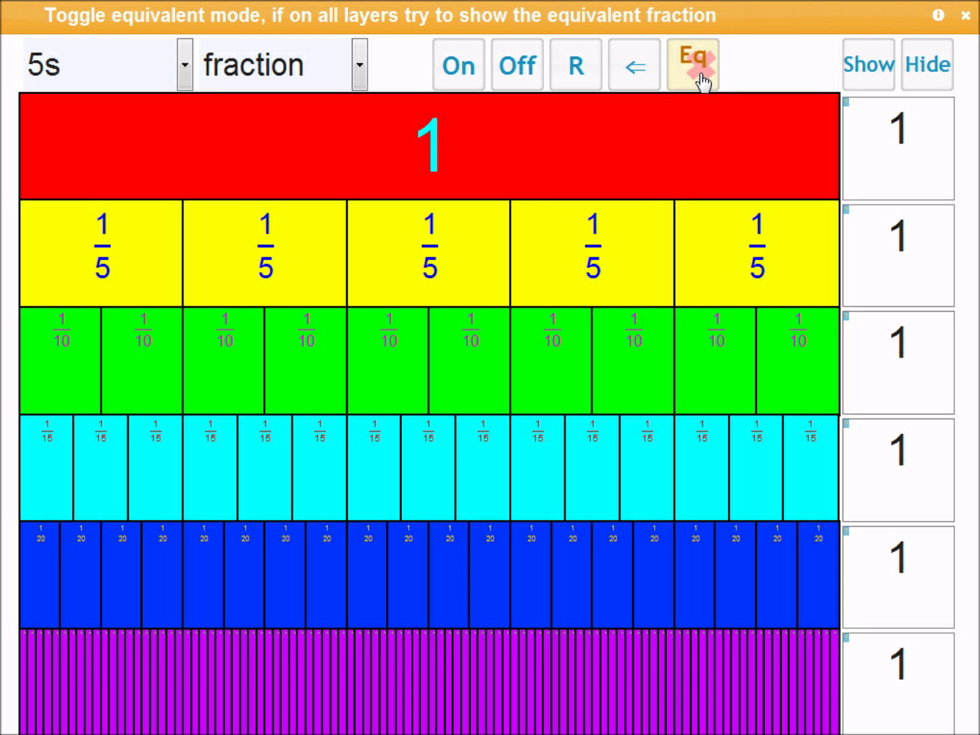
left_click(105, 61)
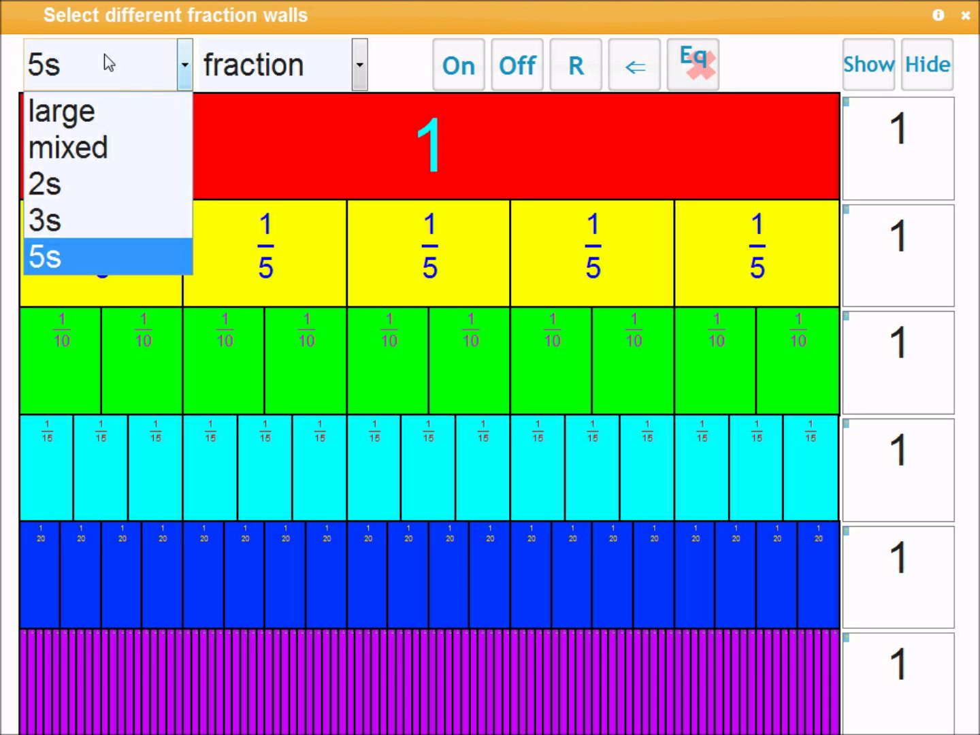
left_click(85, 149)
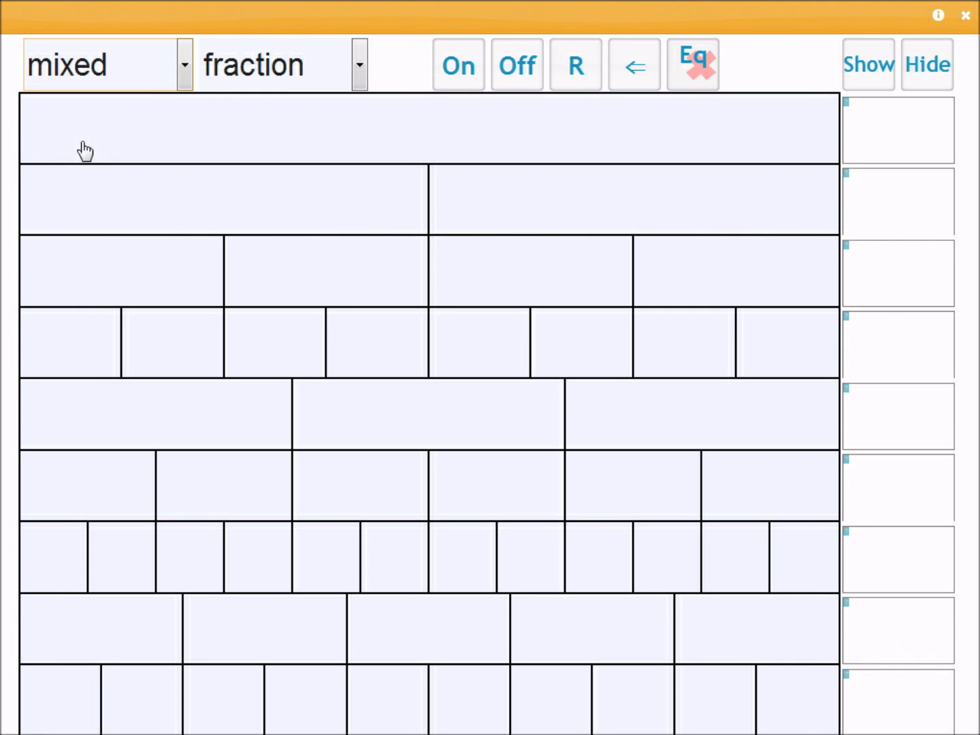
left_click(931, 68)
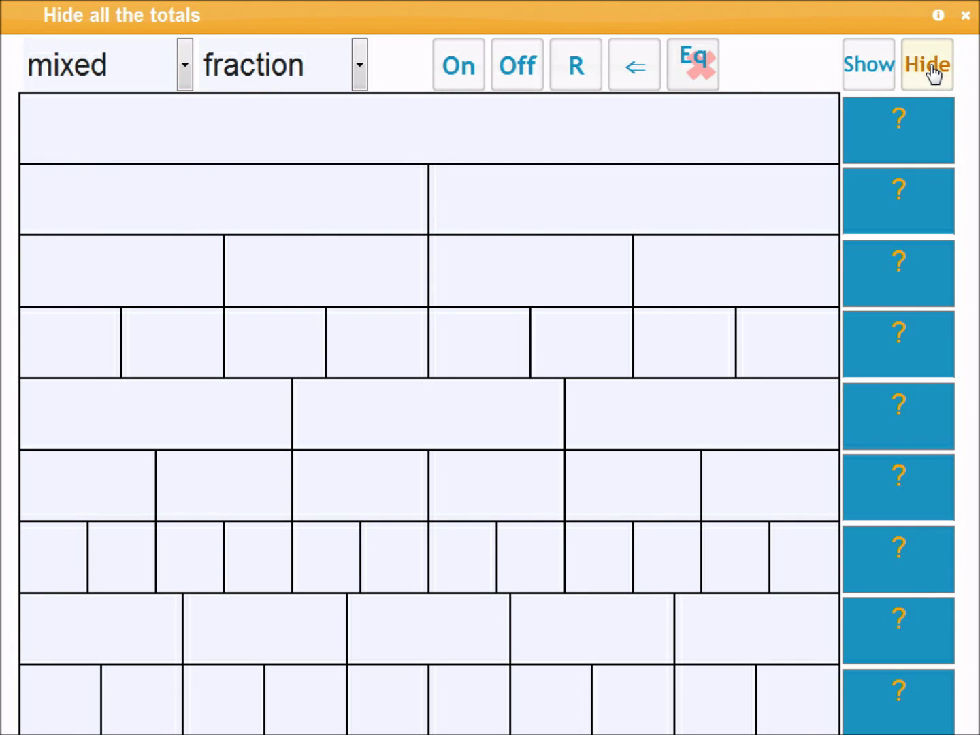
Step: Enable equivalent mode, fill one quarter, then reveal and re-hide the quarters, eighths and twelfths totals
left_click(698, 77)
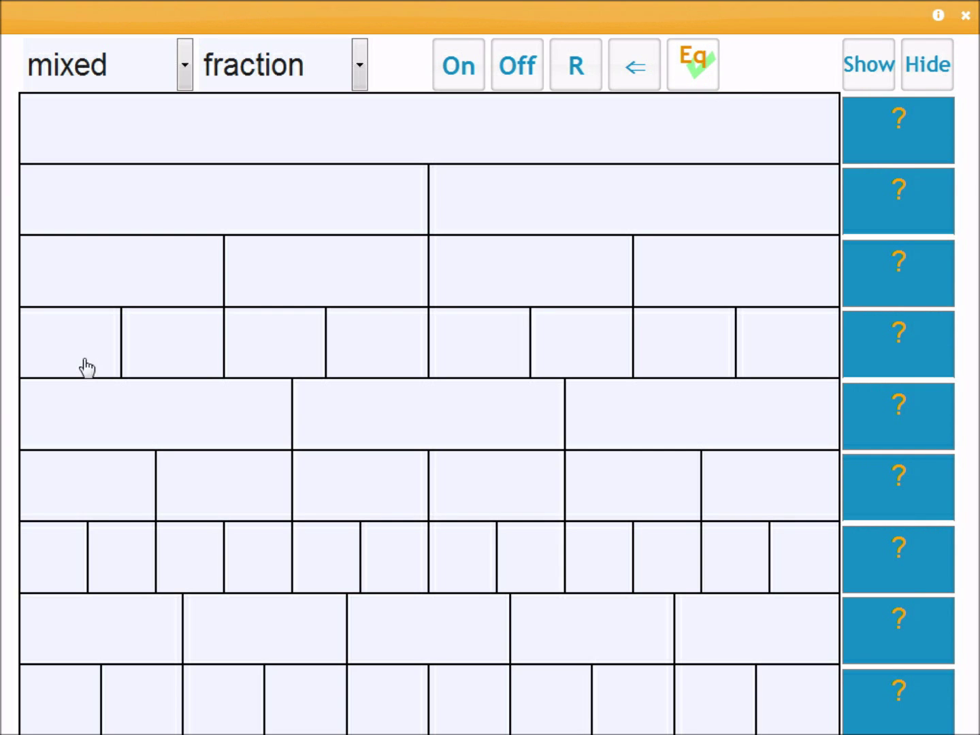
left_click(139, 278)
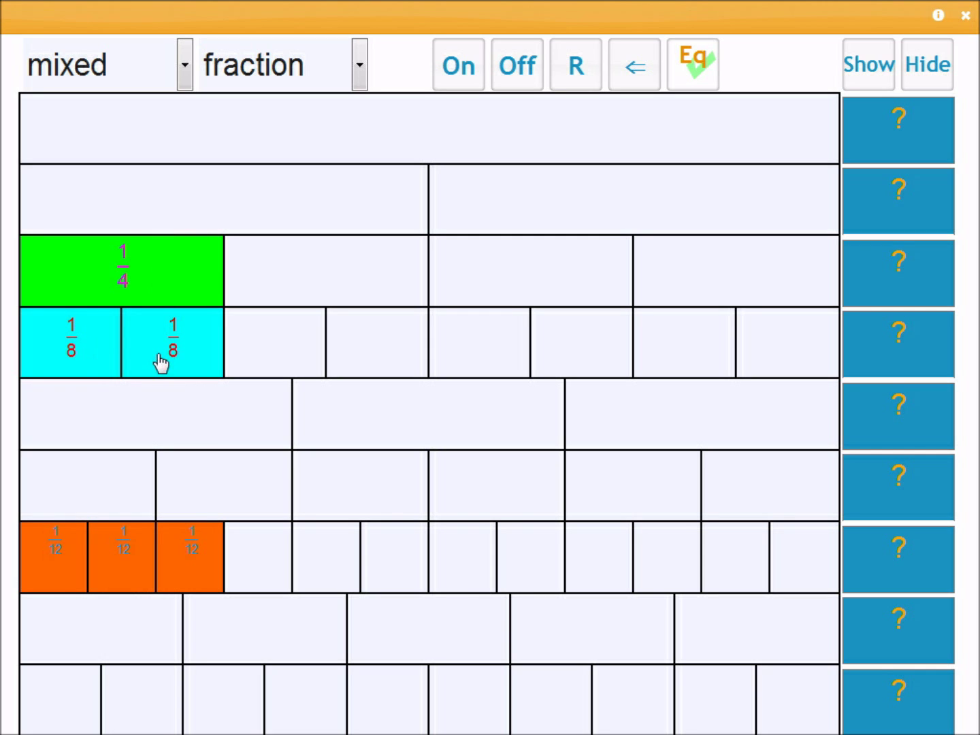
left_click(868, 578)
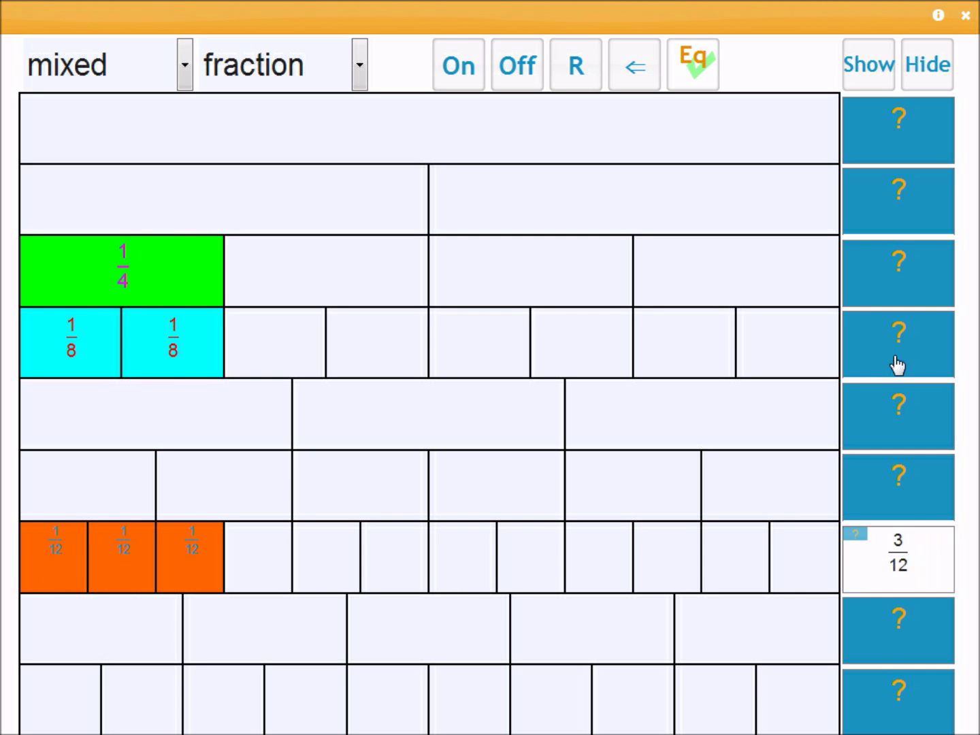
left_click(898, 267)
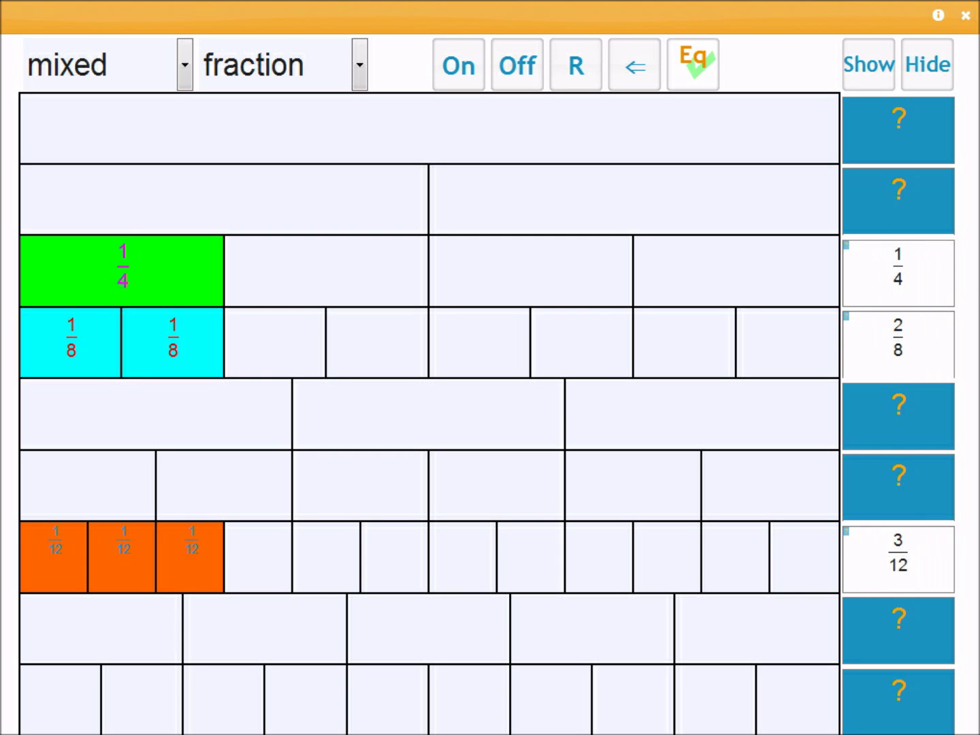
left_click(893, 273)
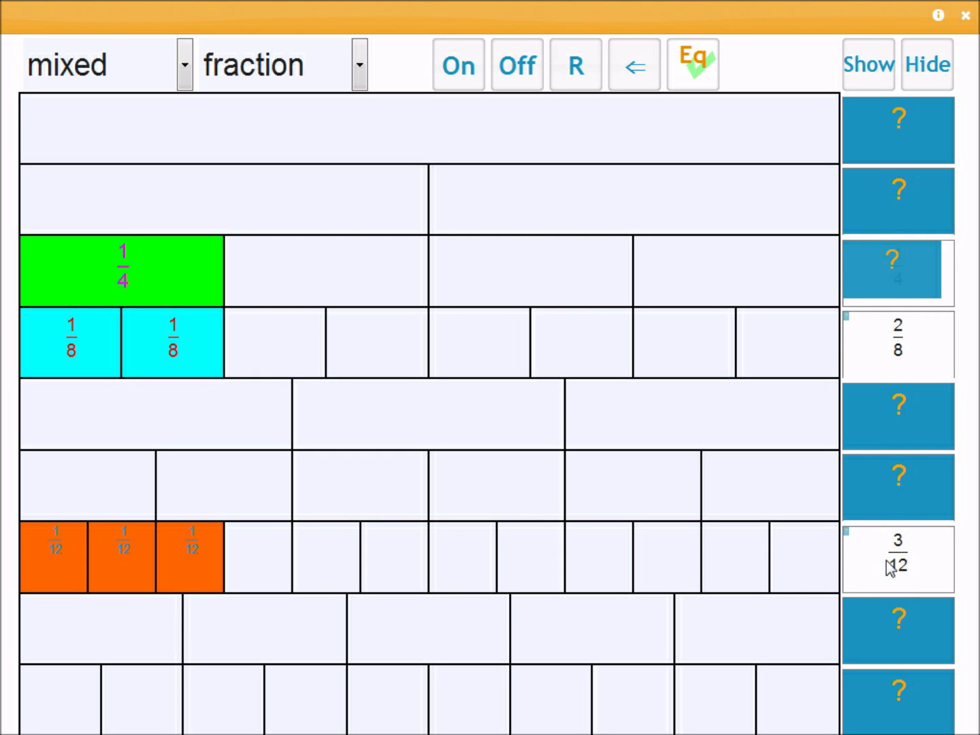
left_click(892, 563)
left_click(896, 363)
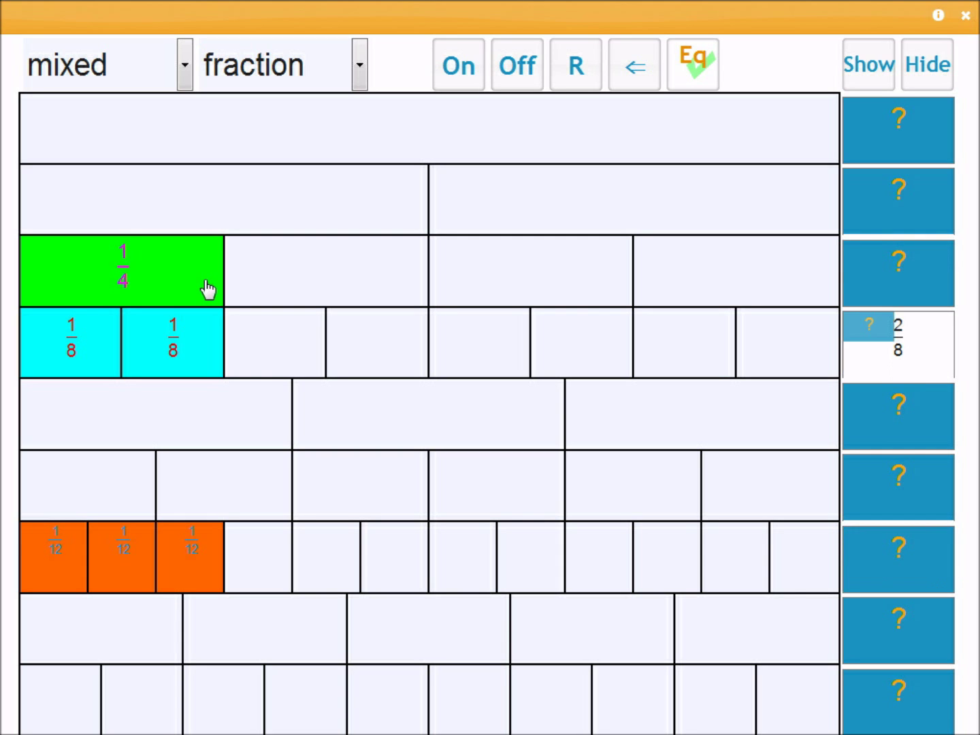
Step: Fill a second and third quarter so six eighths and nine twelfths light up
left_click(331, 272)
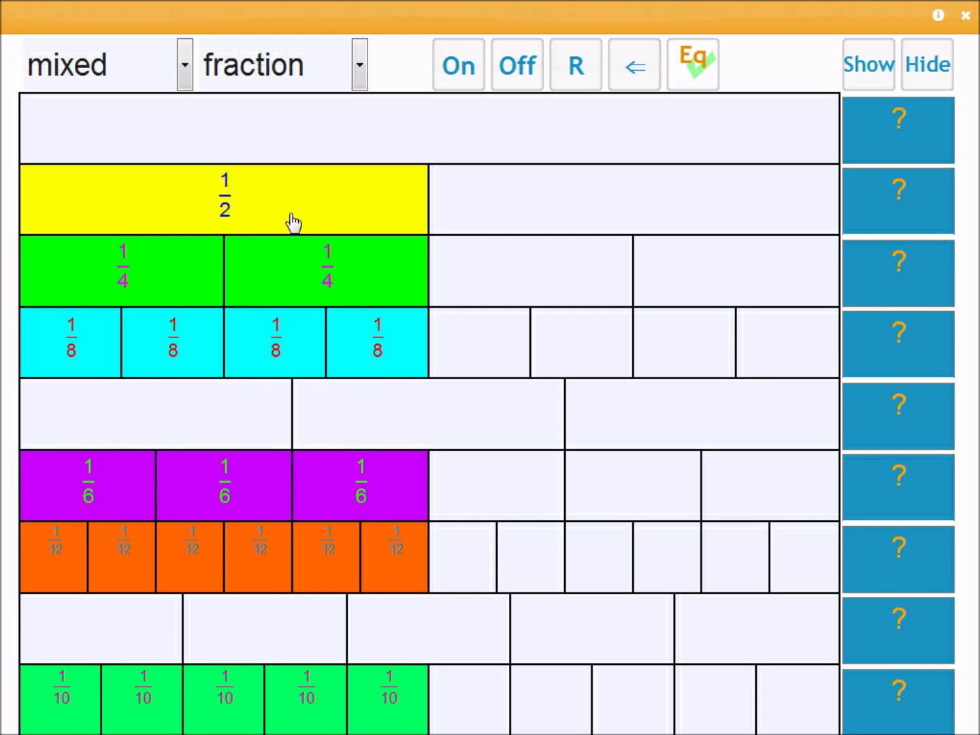
left_click(275, 198)
left_click(275, 198)
left_click(486, 351)
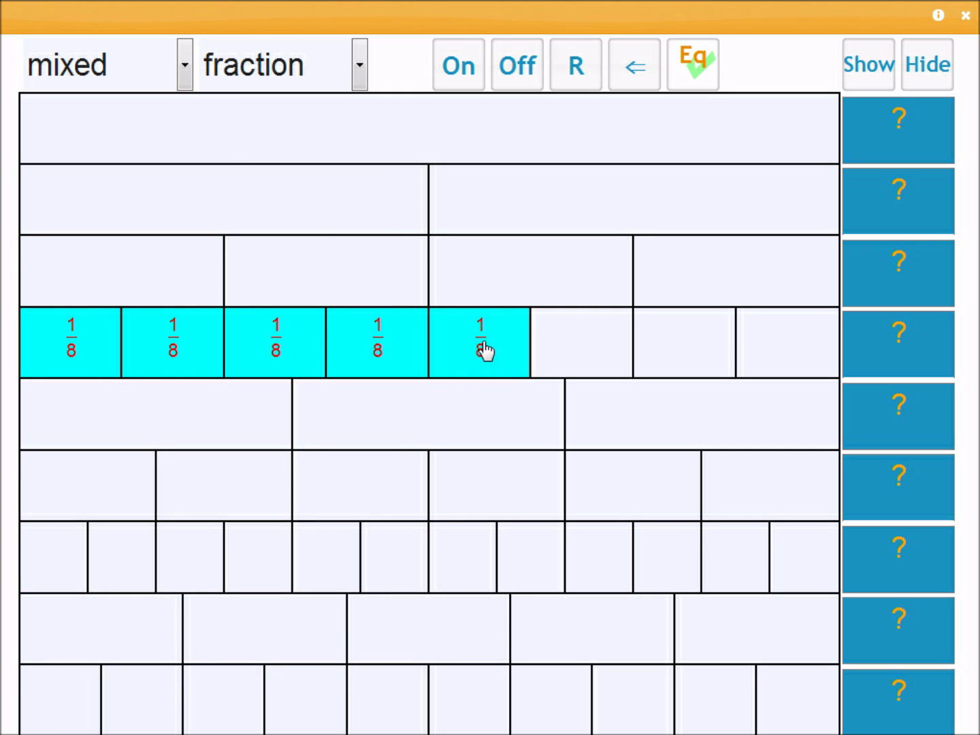
left_click(583, 355)
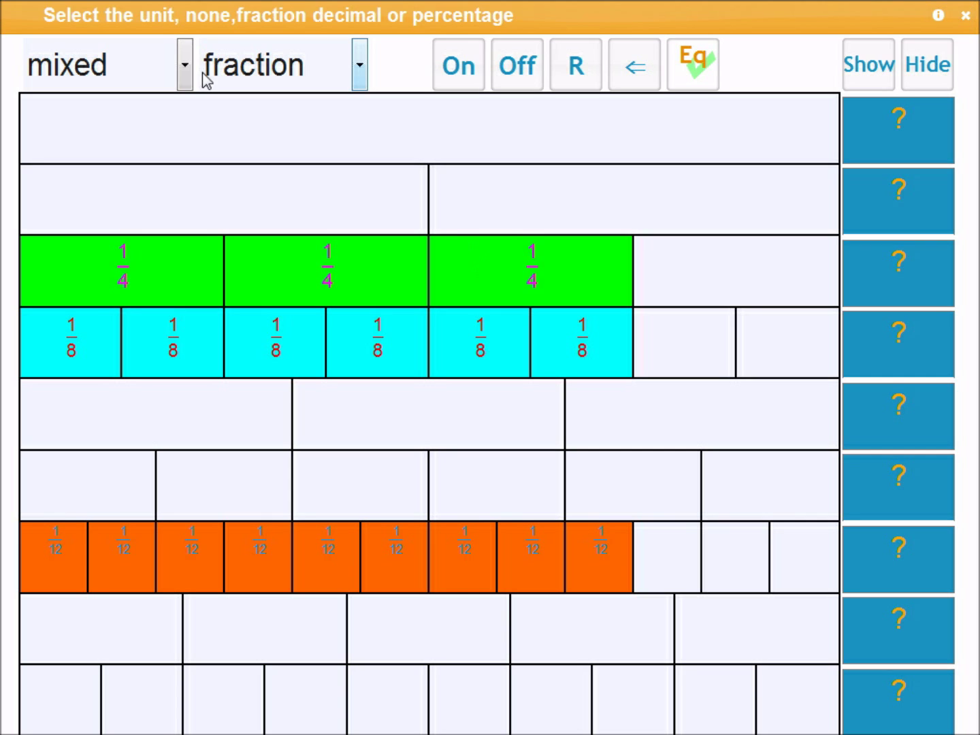
left_click(287, 82)
Step: Keep fraction as the display unit, switch to the '5s' wall, and fill three fifths
left_click(184, 63)
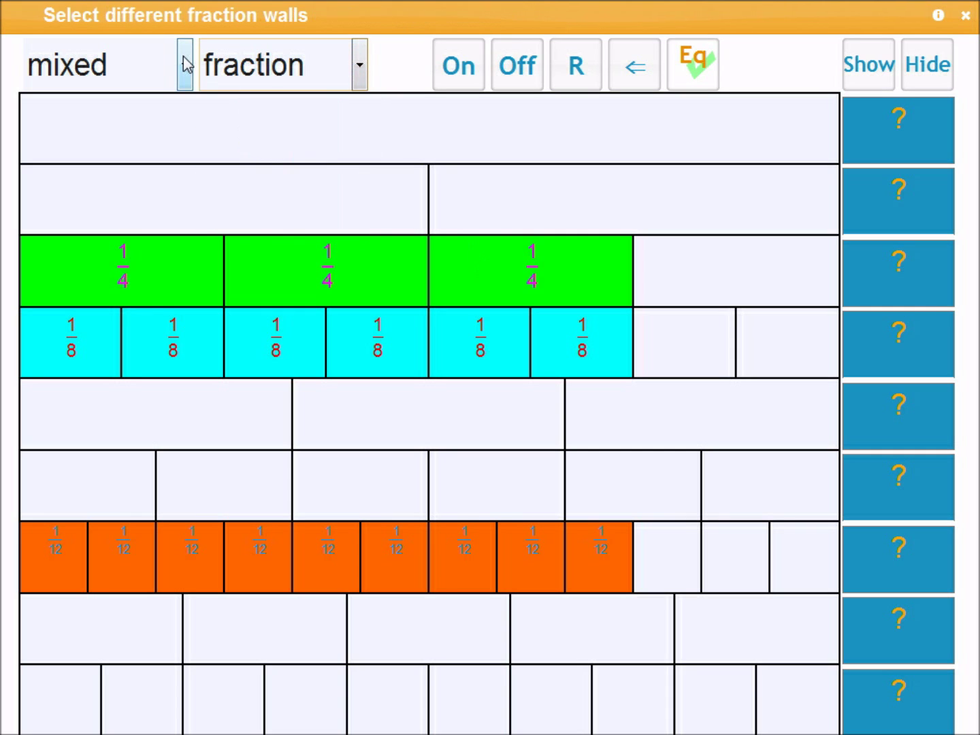
left_click(184, 64)
left_click(75, 262)
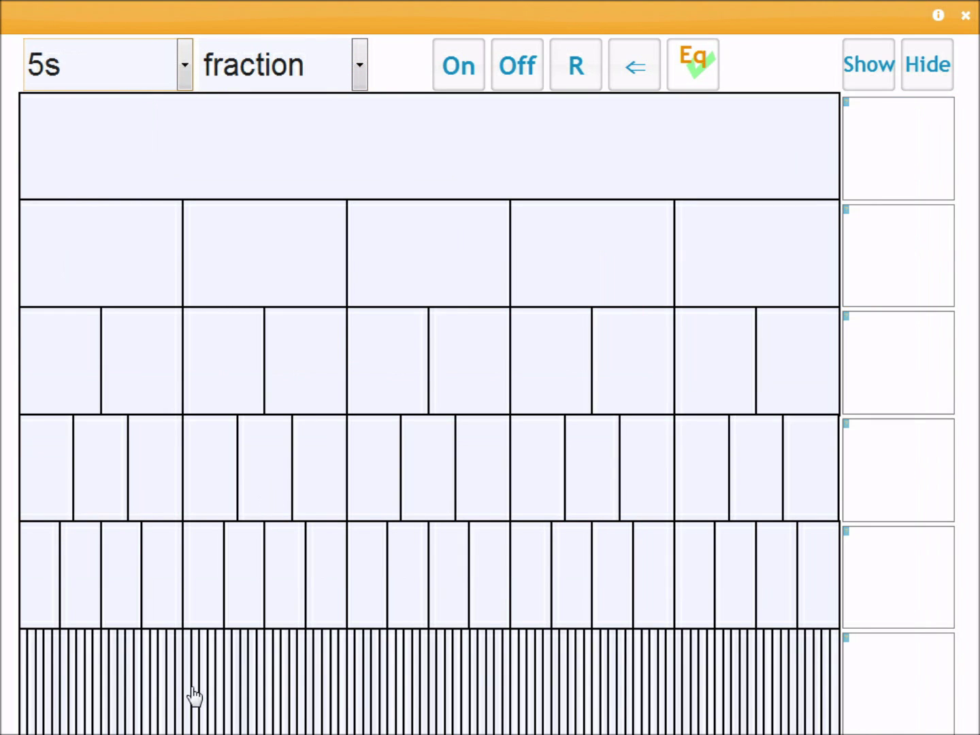
left_click(416, 272)
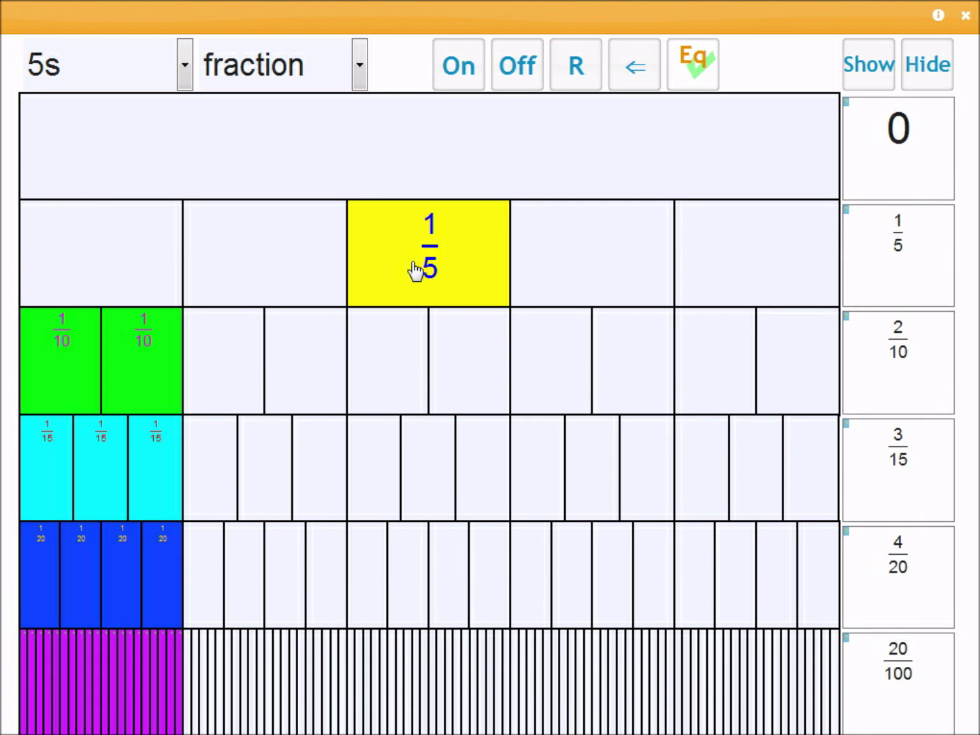
Step: Fill fifteenths cells until nine fifteenths match 3/5
left_click(416, 499)
left_click(374, 494)
left_click(311, 491)
left_click(258, 478)
left_click(213, 482)
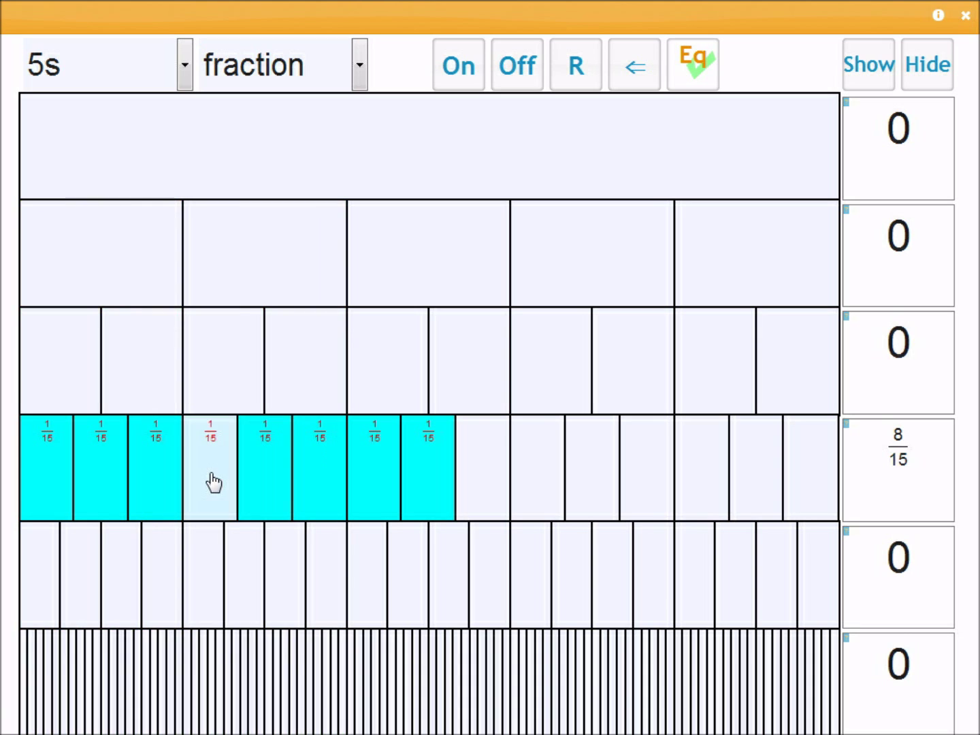
left_click(422, 481)
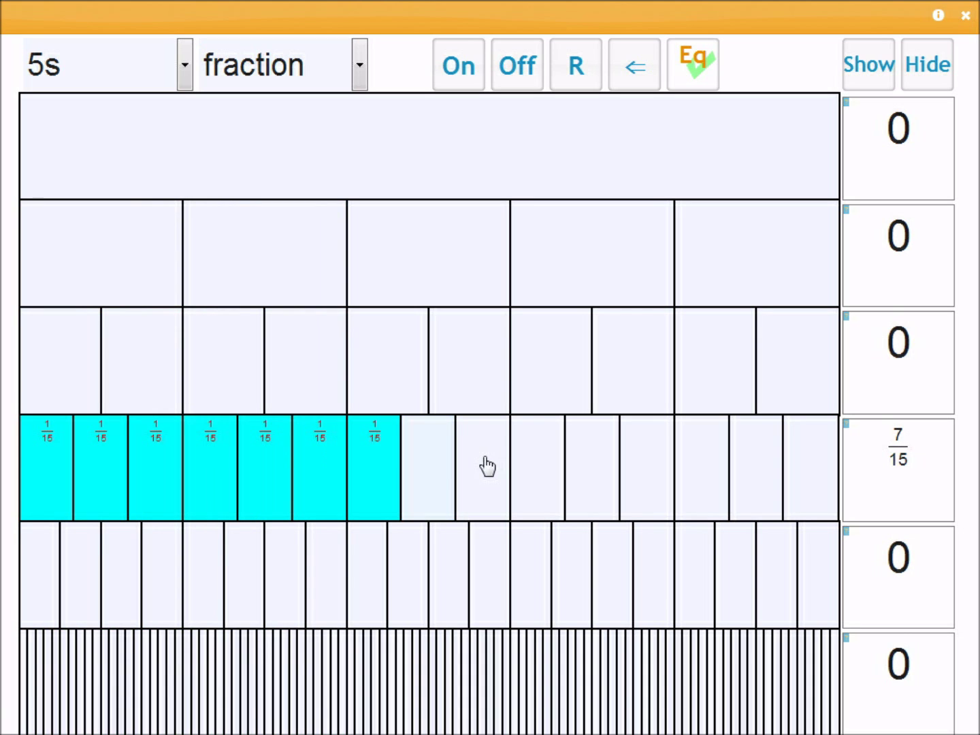
left_click(486, 465)
left_click(444, 470)
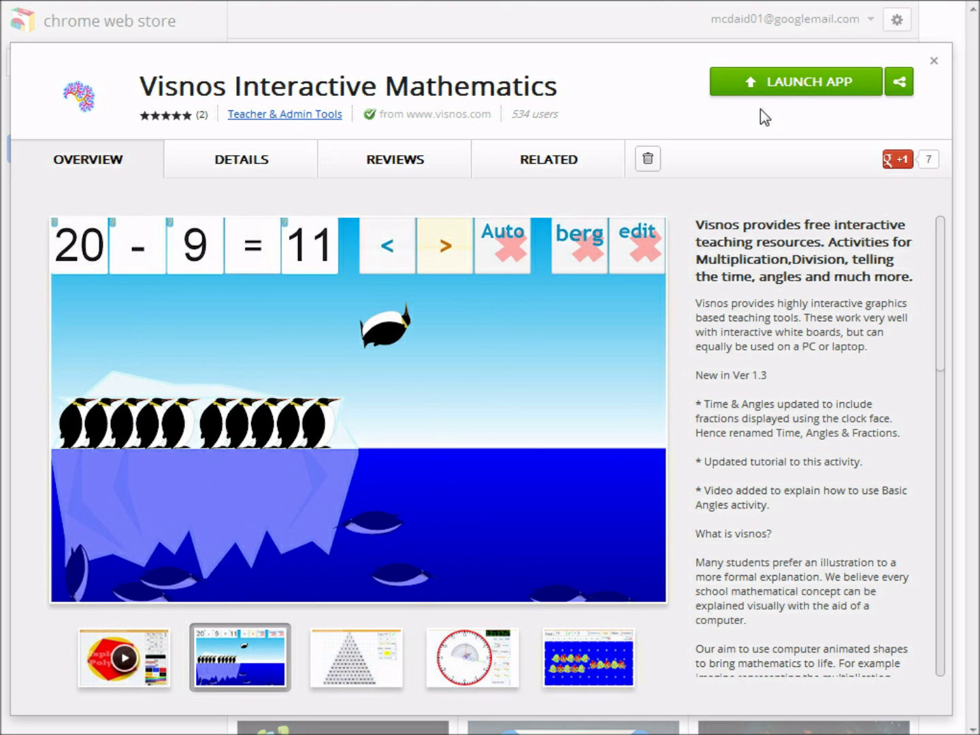
Step: Launch the Visnos Interactive Mathematics app from its Chrome Web Store listing
left_click(804, 89)
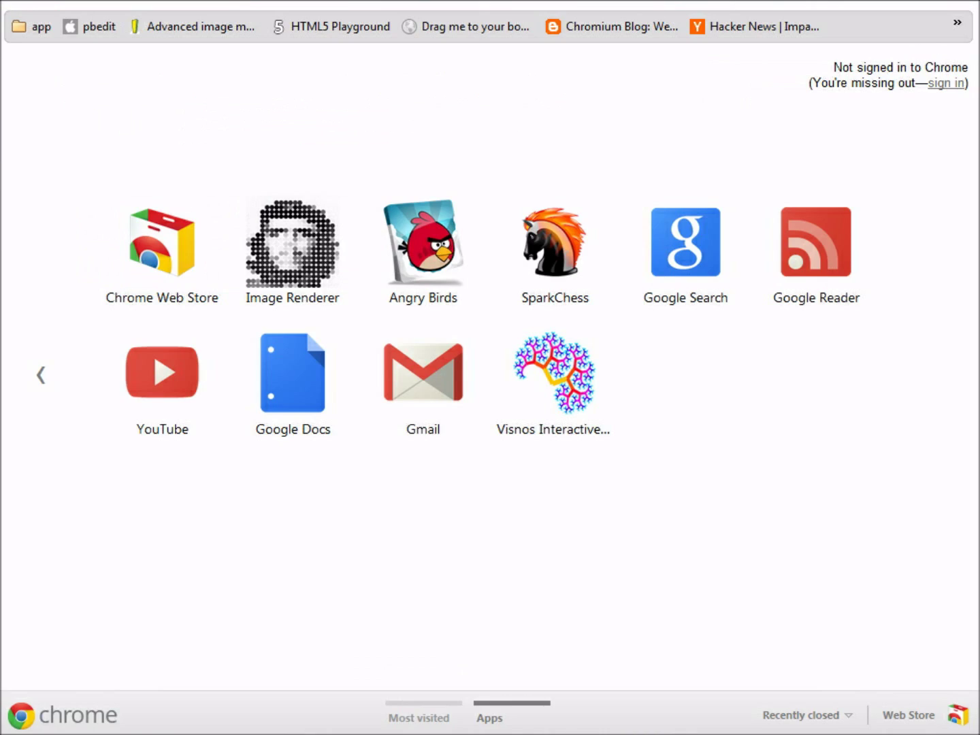
left_click(554, 379)
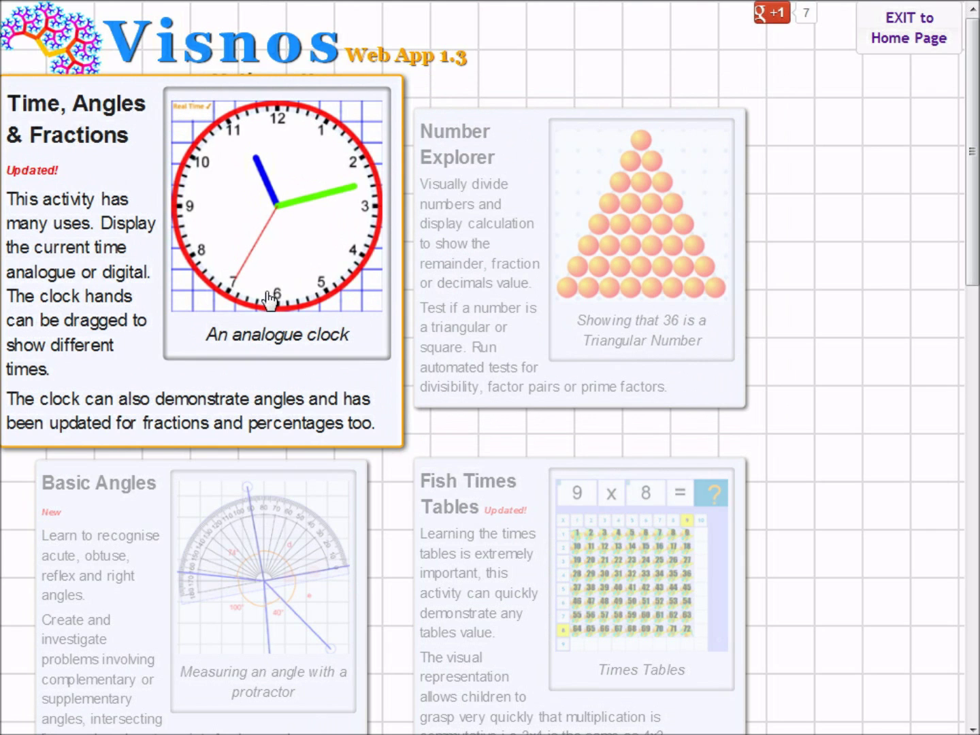
Step: Open the Time, Angles & Fractions clock in Fraction mode and set the minute hand to half past (30/60 = 1/2)
left_click(271, 300)
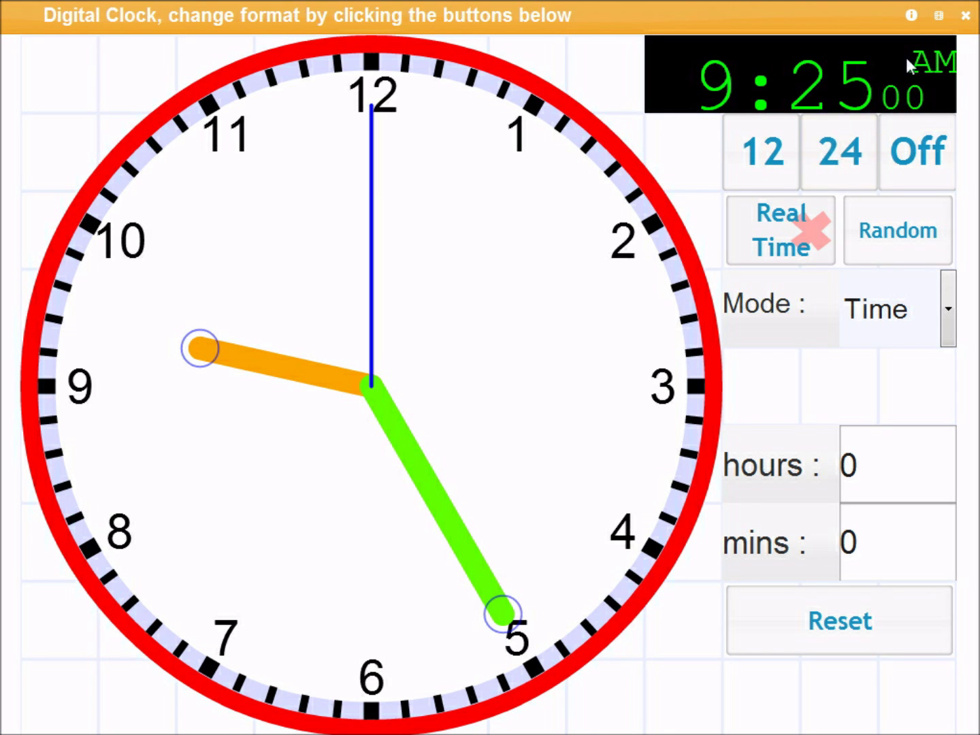
left_click(877, 309)
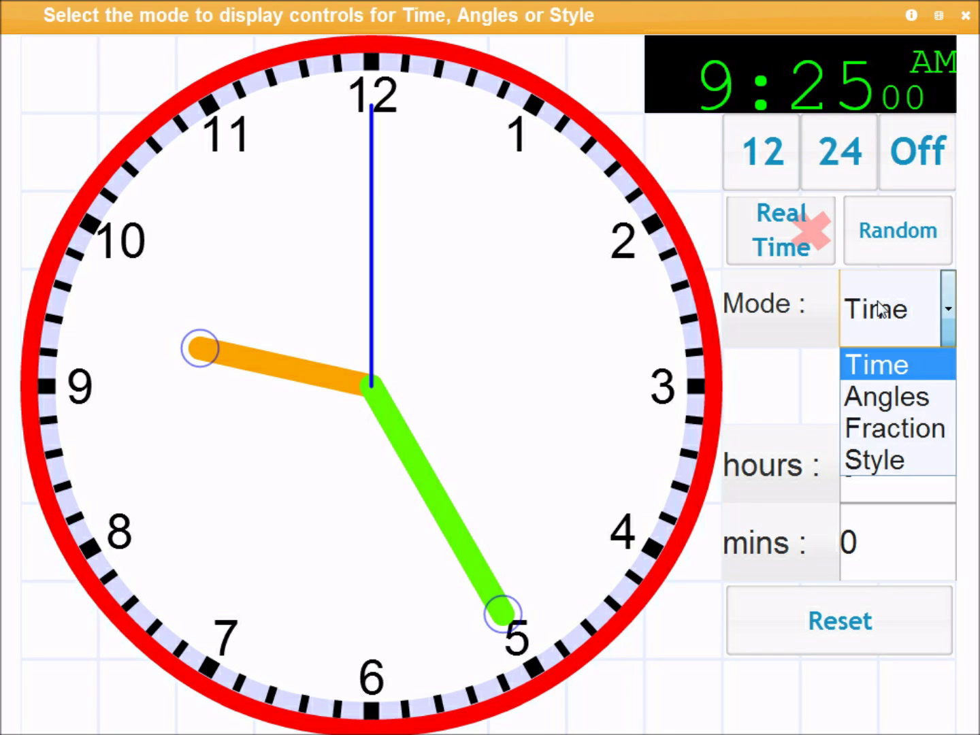
left_click(894, 430)
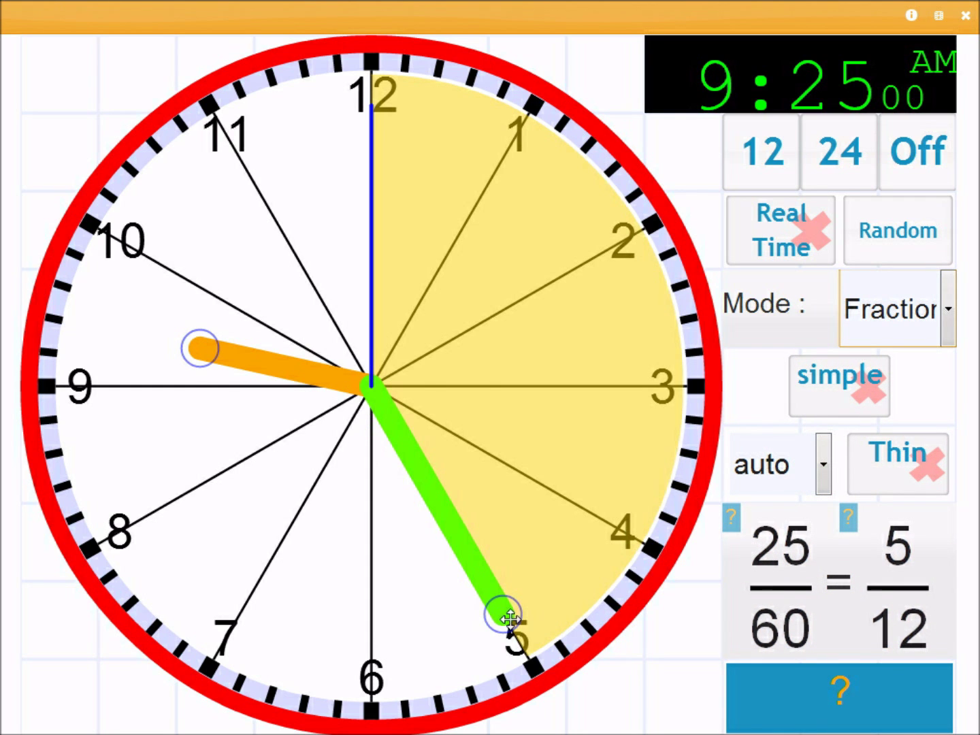
left_click_drag(505, 615, 364, 674)
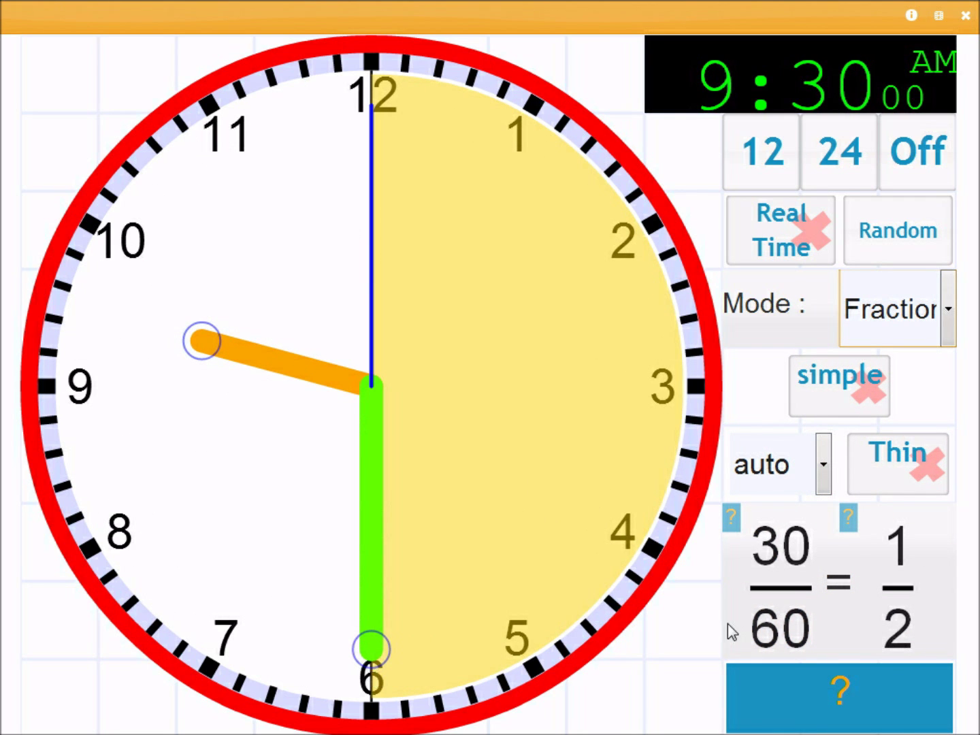